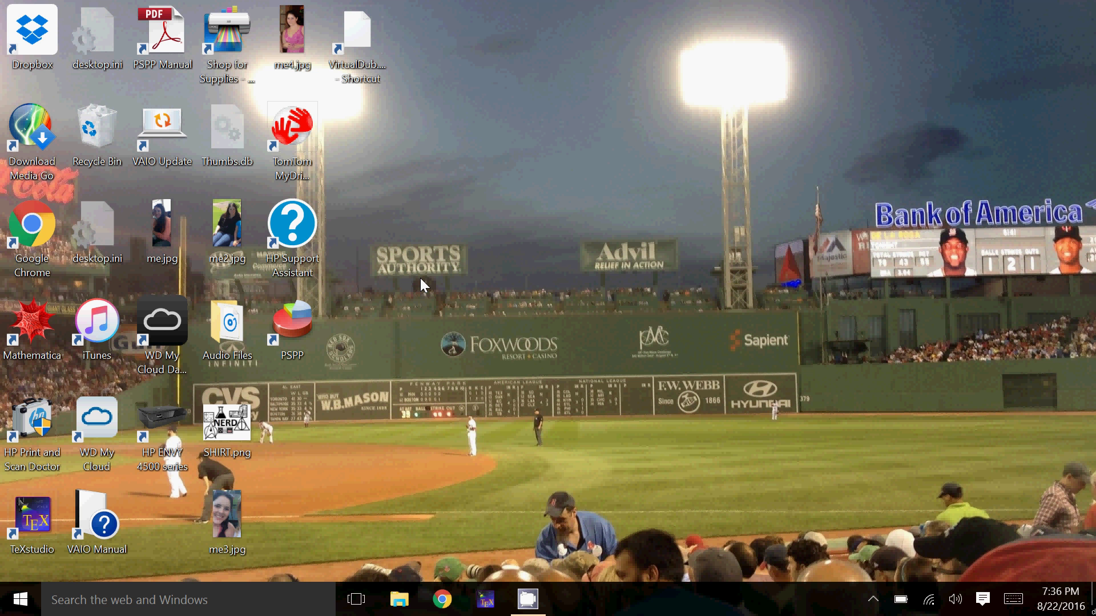
# Launch PSPP from its desktop shortcut to get an empty DataSet1 in the Data Editor
pyautogui.doubleClick(301, 335)
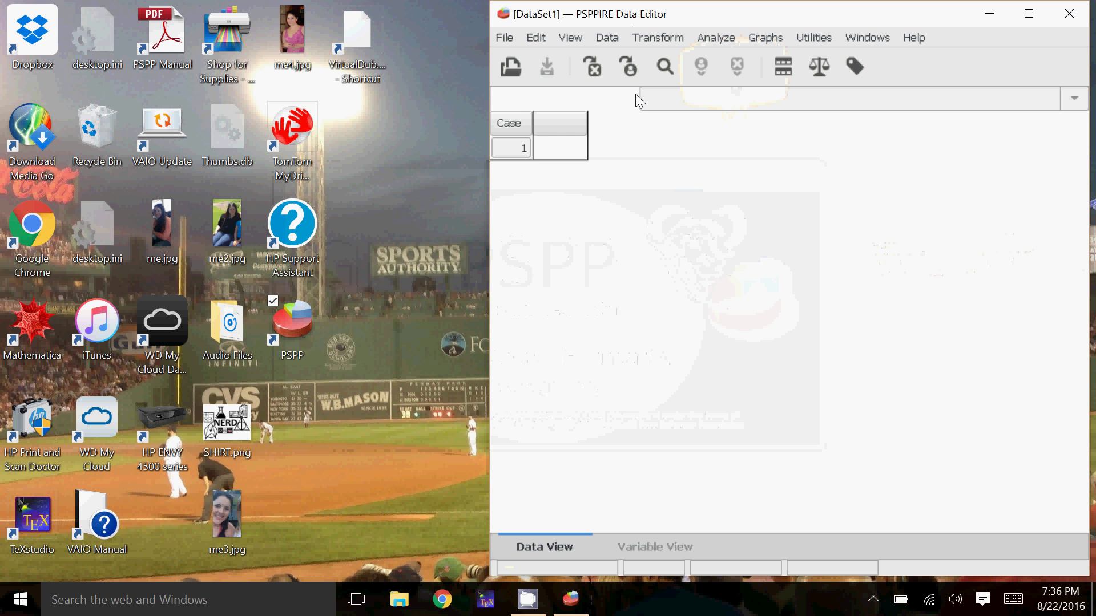
pyautogui.click(514, 35)
pyautogui.moveTo(554, 59)
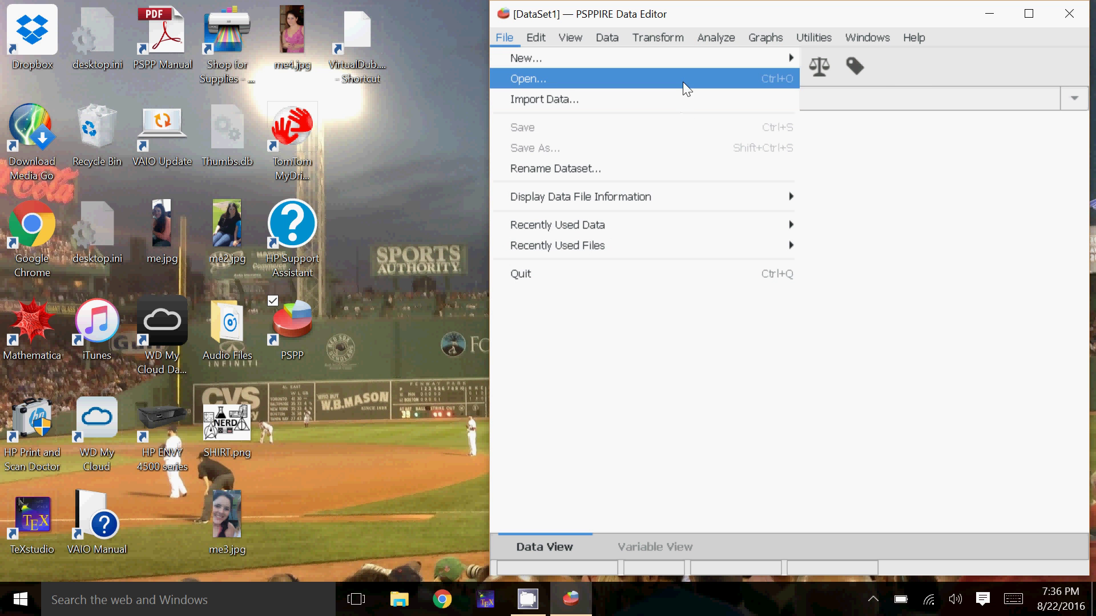
pyautogui.moveTo(682, 65)
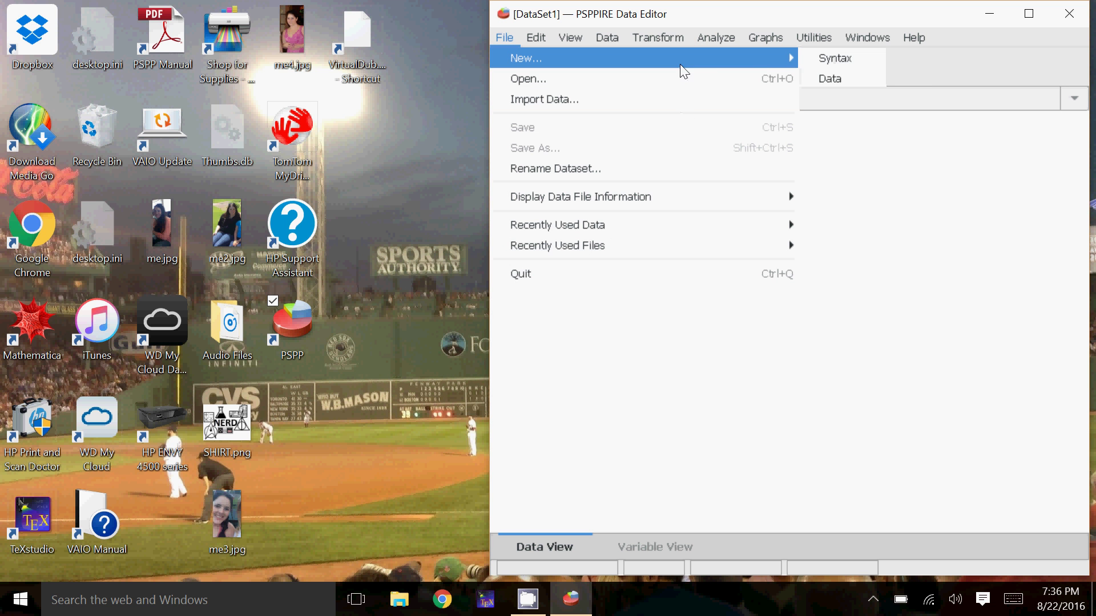
pyautogui.click(819, 153)
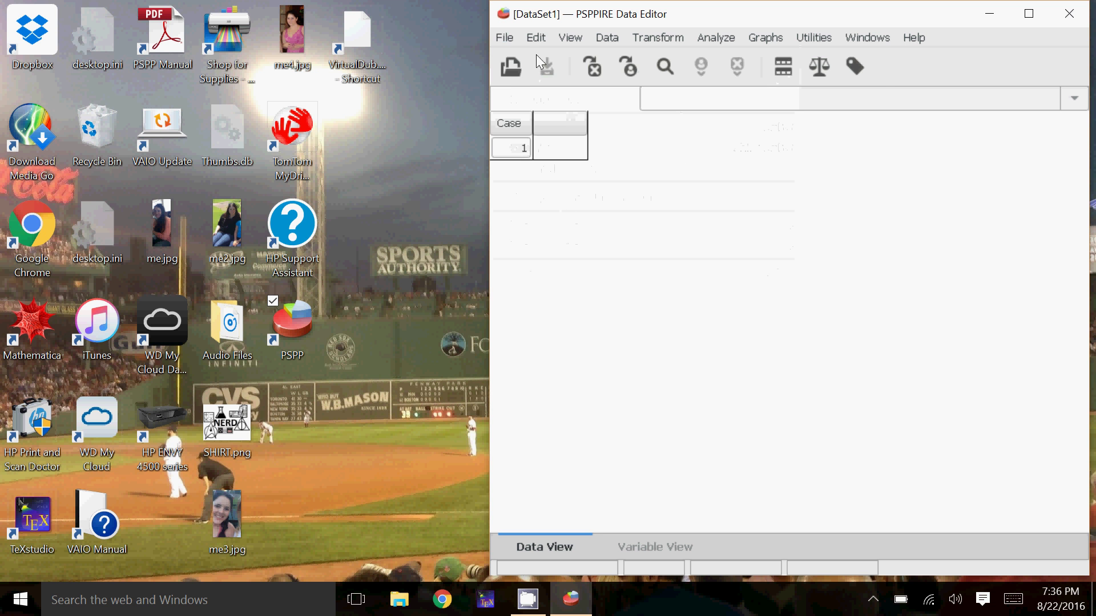
pyautogui.click(504, 37)
pyautogui.moveTo(512, 57)
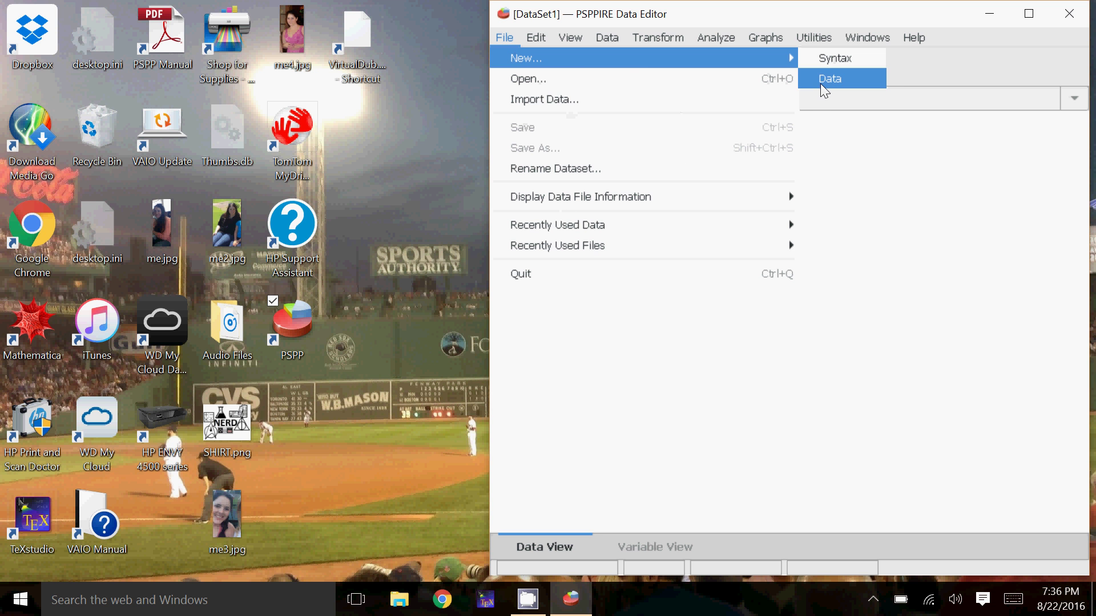
pyautogui.click(856, 180)
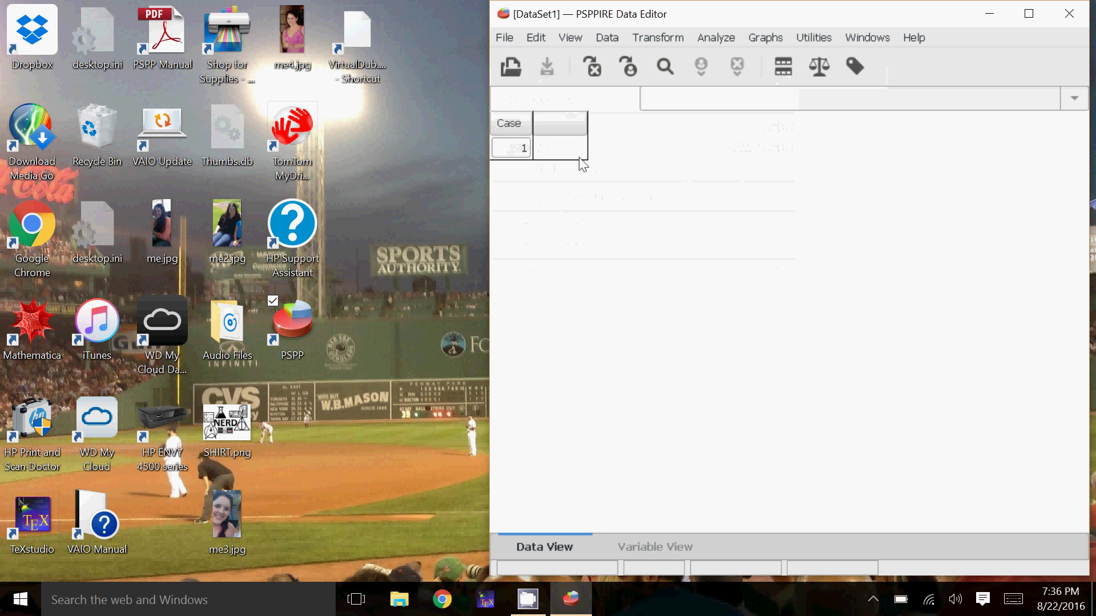
# Enter 100, 80, 90 and 30 down the first column for cases 1–4, creating Var0001
pyautogui.click(565, 156)
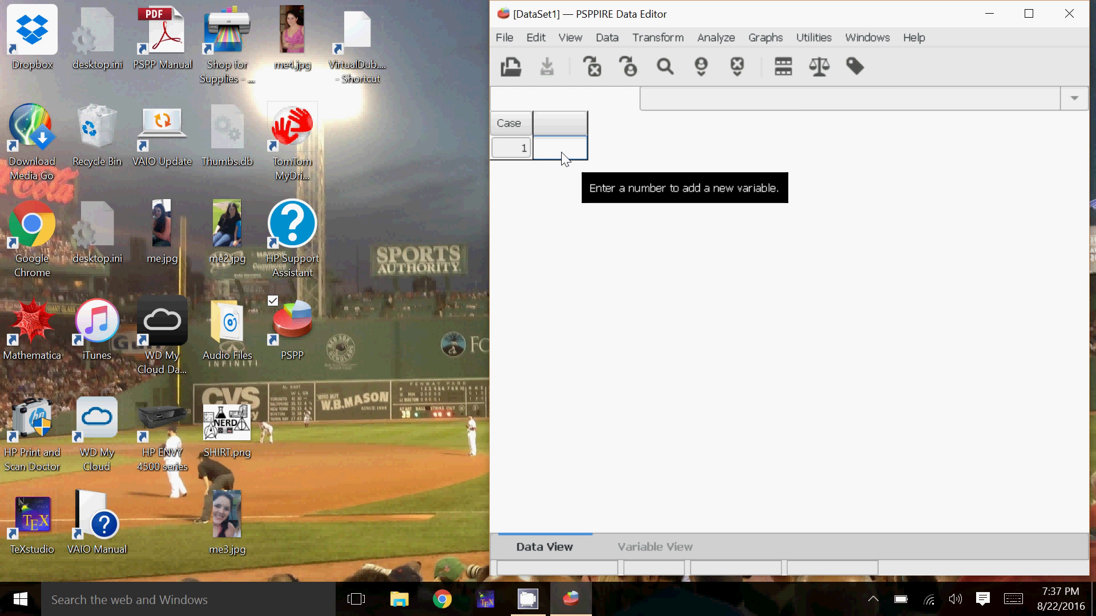
pyautogui.write('100')
pyautogui.press('Return')
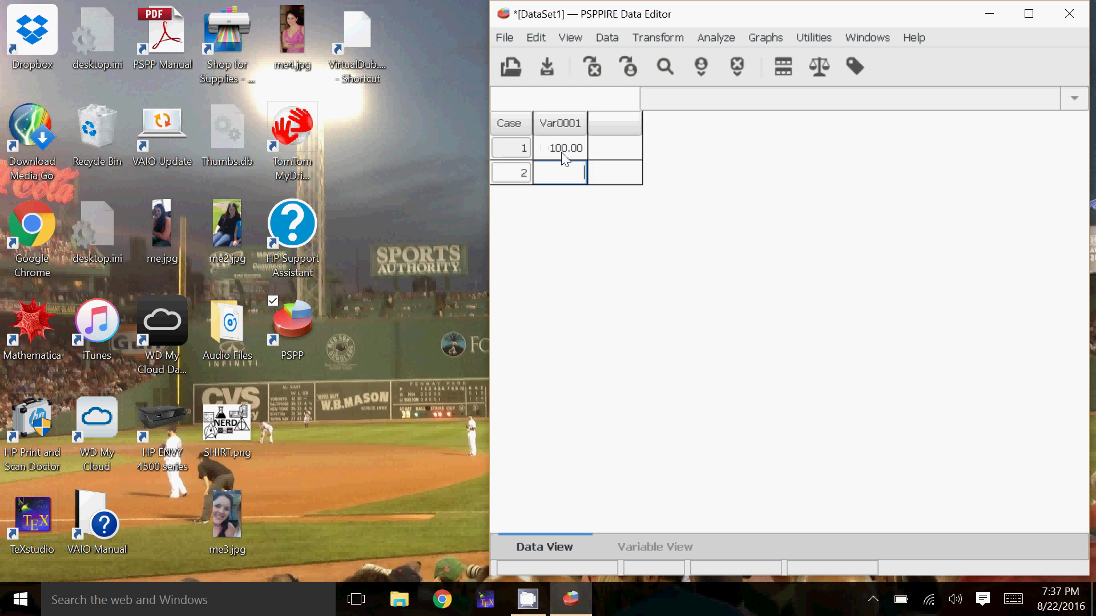
pyautogui.write('80')
pyautogui.press('Return')
pyautogui.write('90')
pyautogui.press('Return')
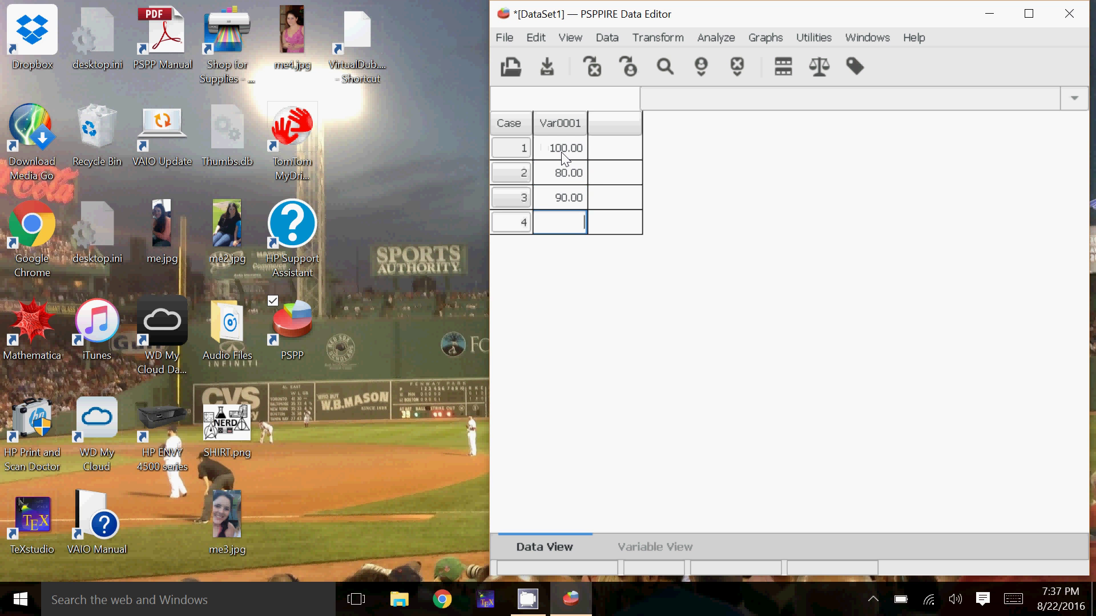
pyautogui.write('30')
pyautogui.press('Return')
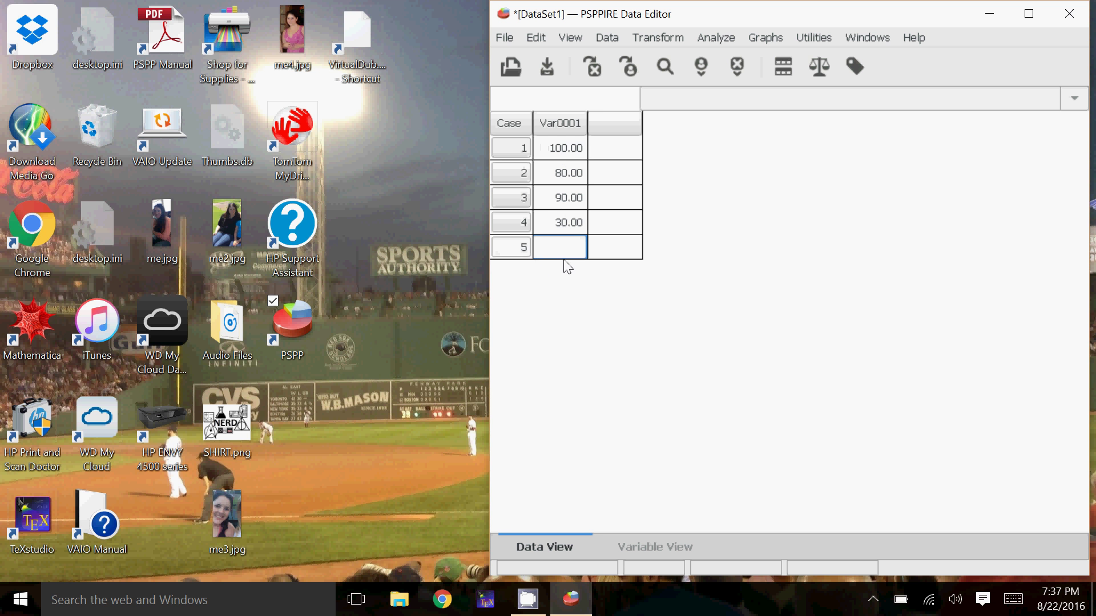
# Start Var0002 with 89 for case 1; the case 2 entry gets rejected
pyautogui.click(621, 153)
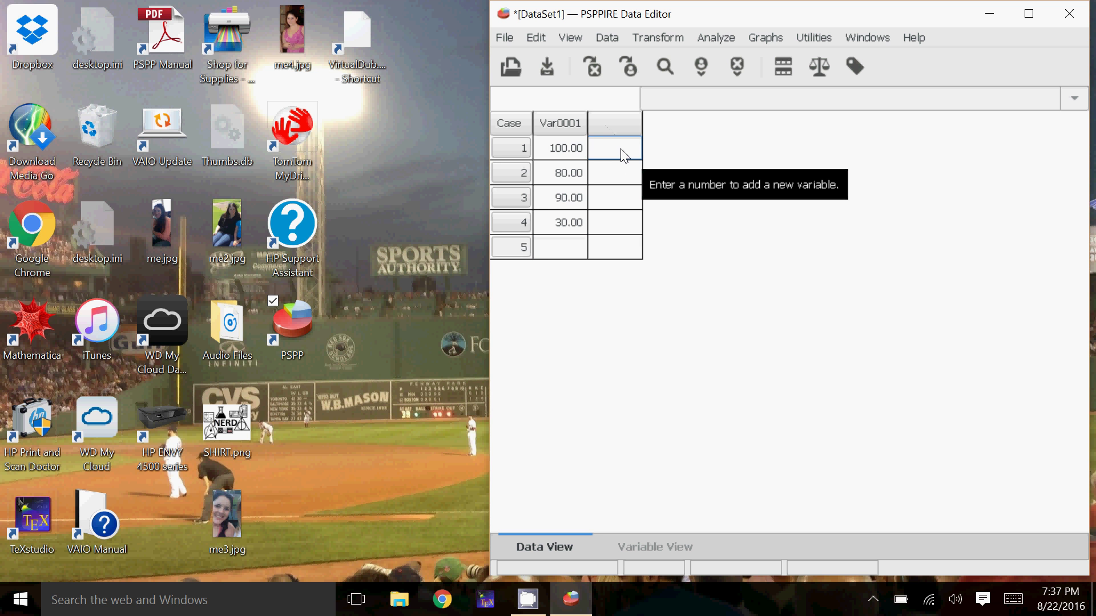
pyautogui.write('89')
pyautogui.press('Return')
pyautogui.write('90')
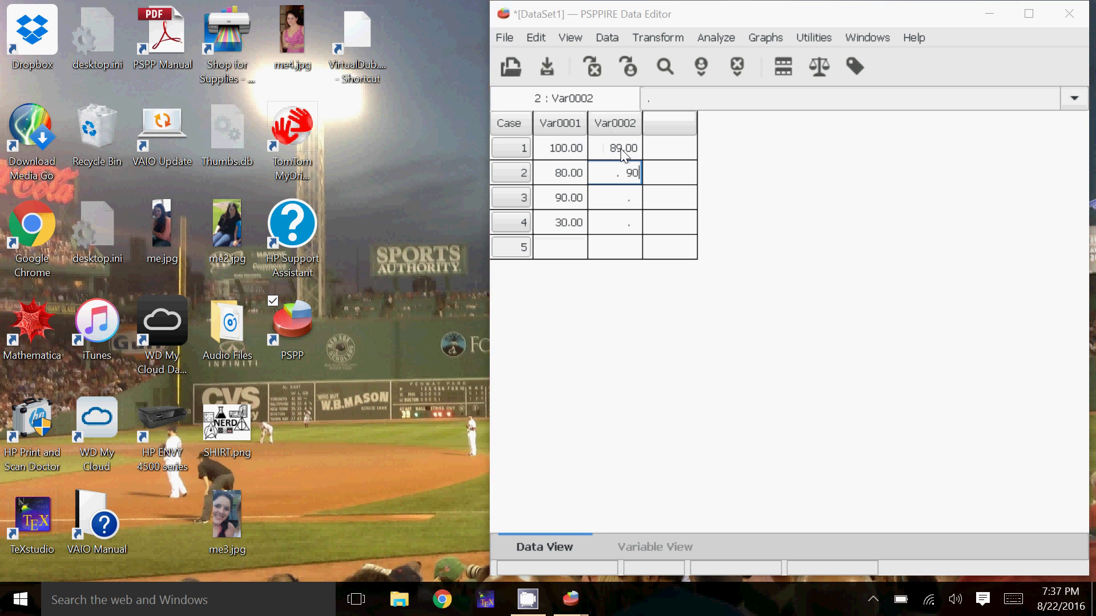
pyautogui.press('Return')
# Re-enter case 2 of Var0002 as 86, then add 79 and 60 for cases 3 and 4
pyautogui.click(628, 217)
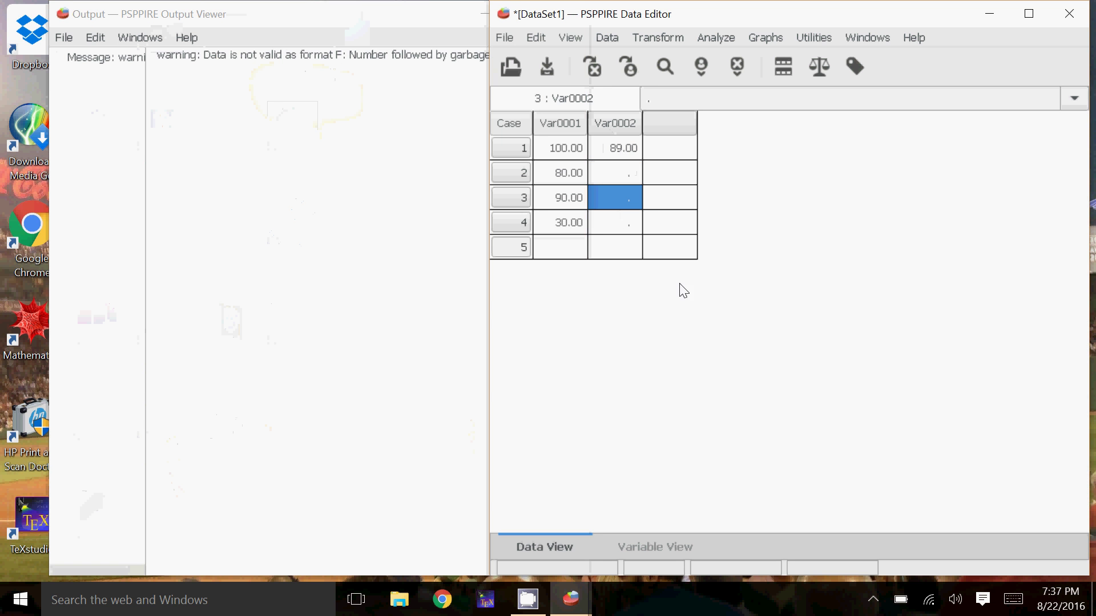
pyautogui.click(625, 174)
pyautogui.click(628, 178)
pyautogui.write('86')
pyautogui.press('Return')
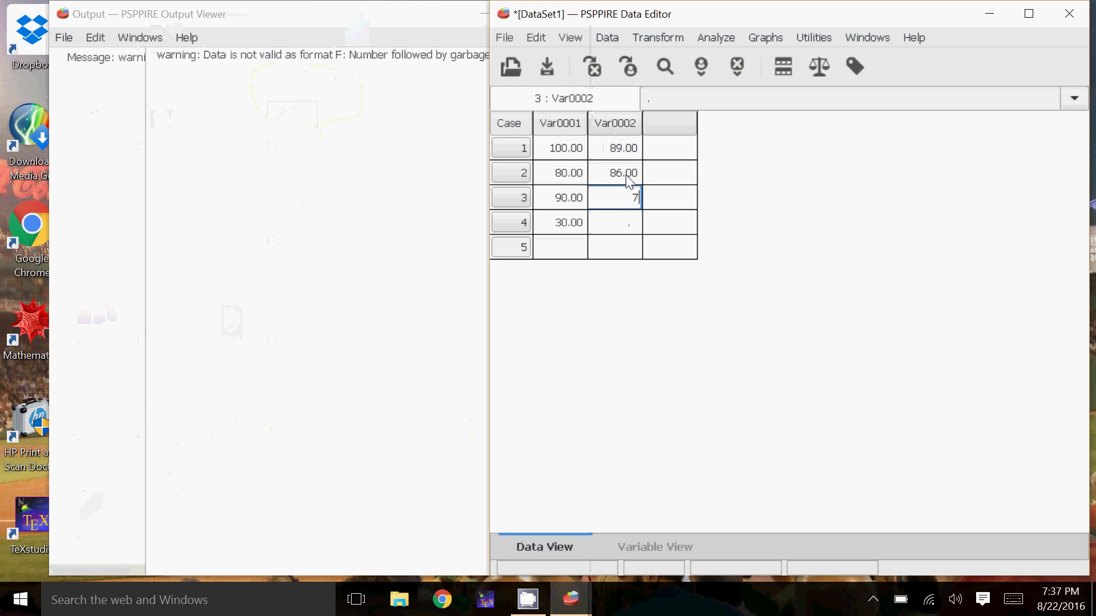
pyautogui.write('79')
pyautogui.press('Return')
pyautogui.write('60')
pyautogui.press('Return')
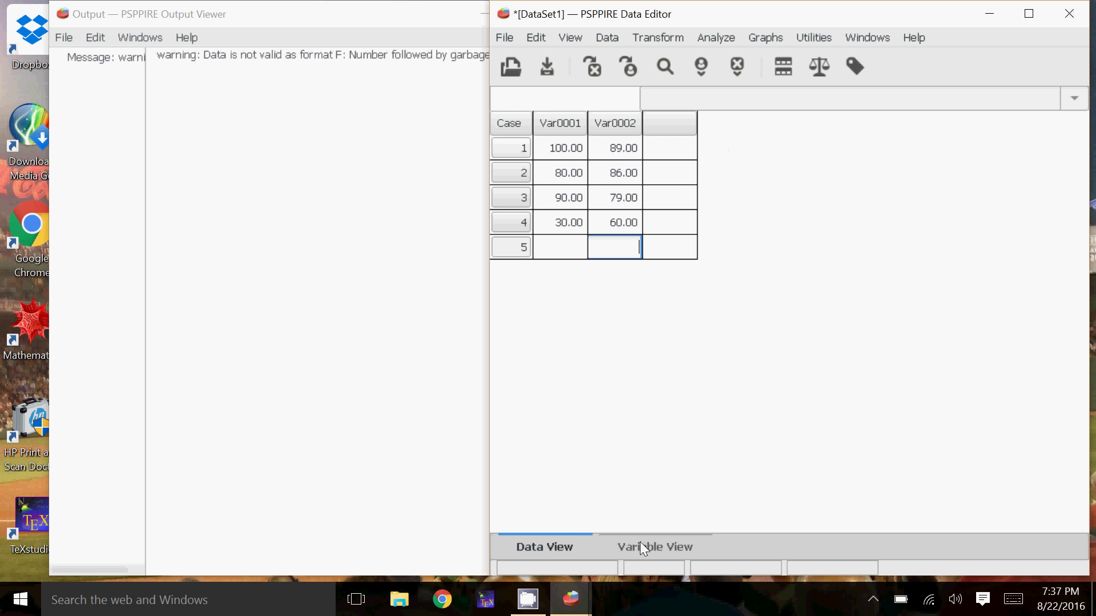
# In Variable View, try renaming Var0001 to 'Test 1' and dismiss the invalid-name error
pyautogui.click(652, 549)
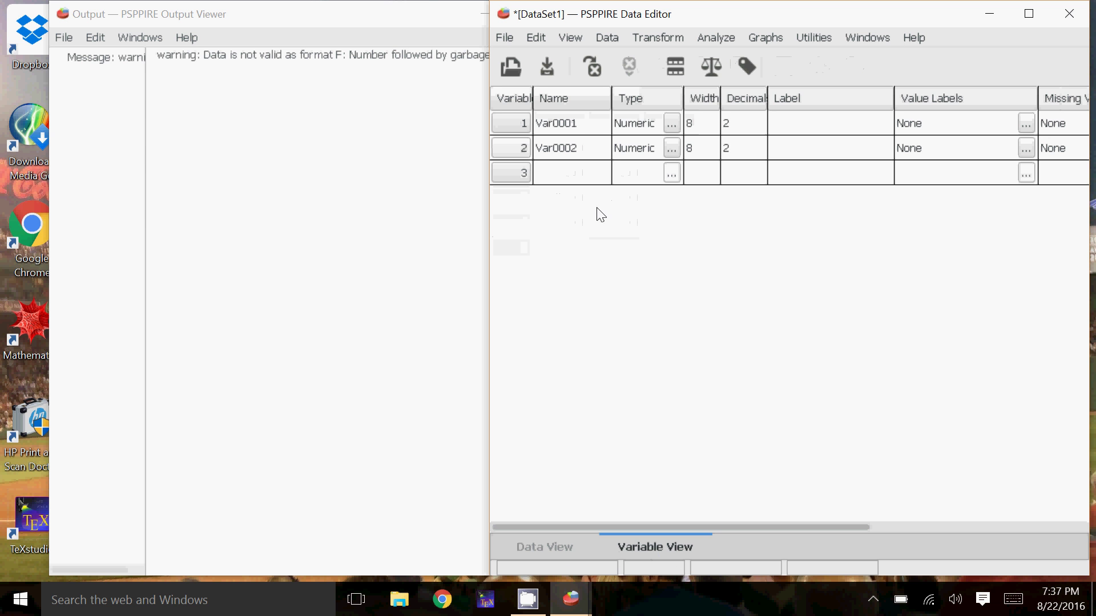
pyautogui.click(584, 122)
pyautogui.click(584, 123)
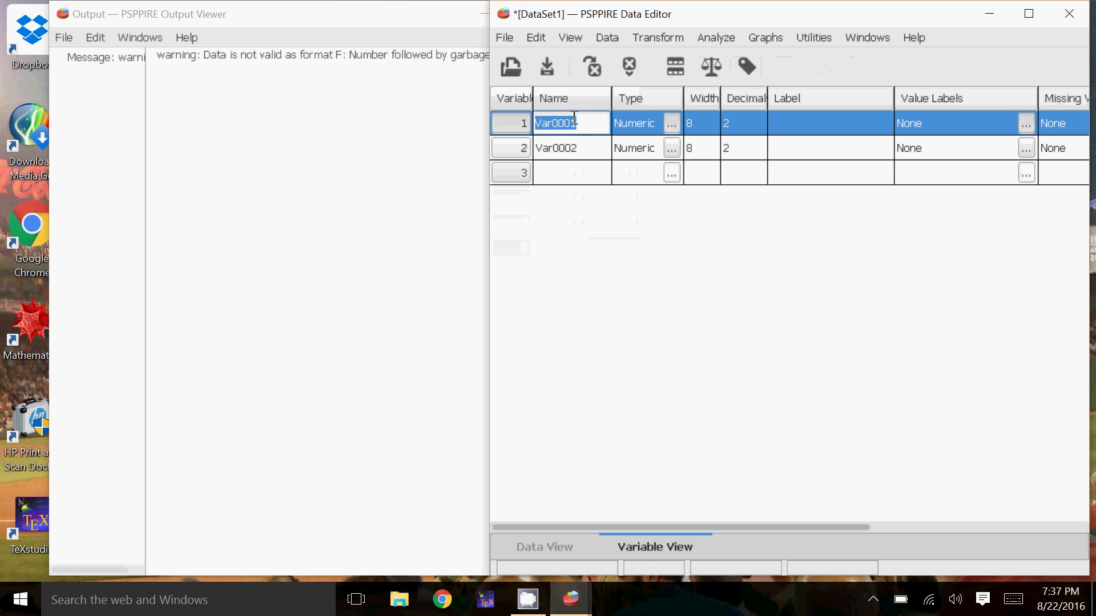
pyautogui.write('Test 1')
pyautogui.press('Return')
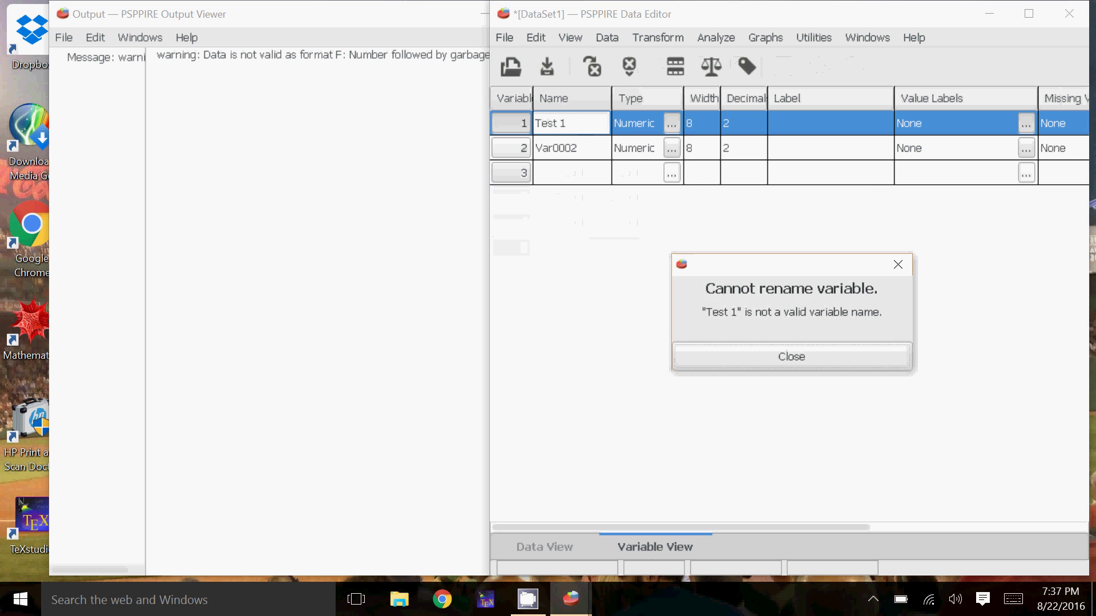
pyautogui.click(749, 347)
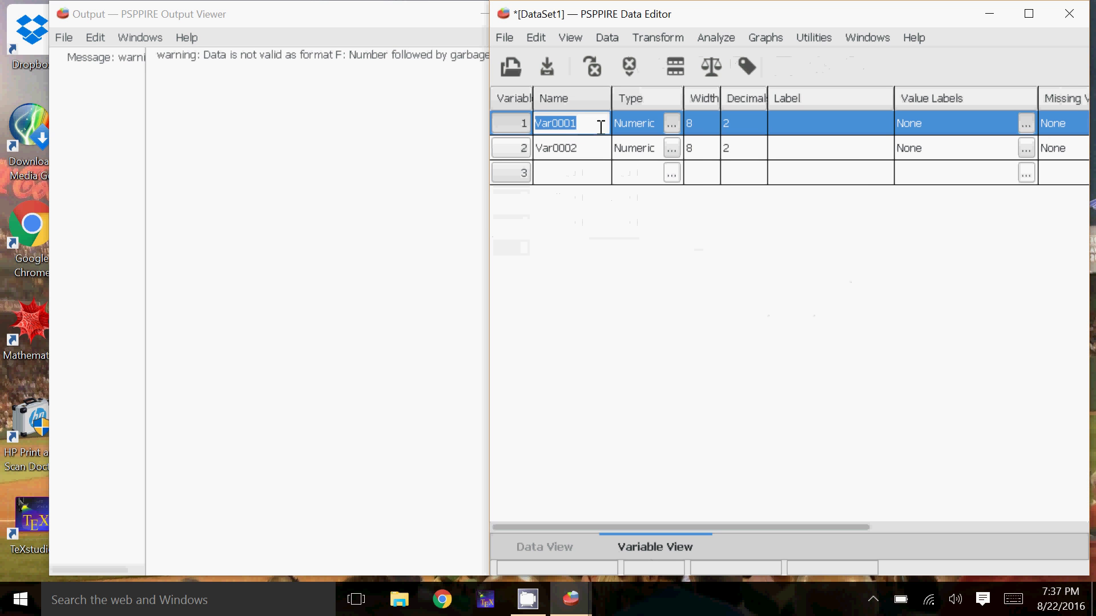
# Rename the variables Test1 and Test2, return to Data View, and dismiss the recovery notification
pyautogui.click(572, 125)
pyautogui.write('Test1')
pyautogui.press('Return')
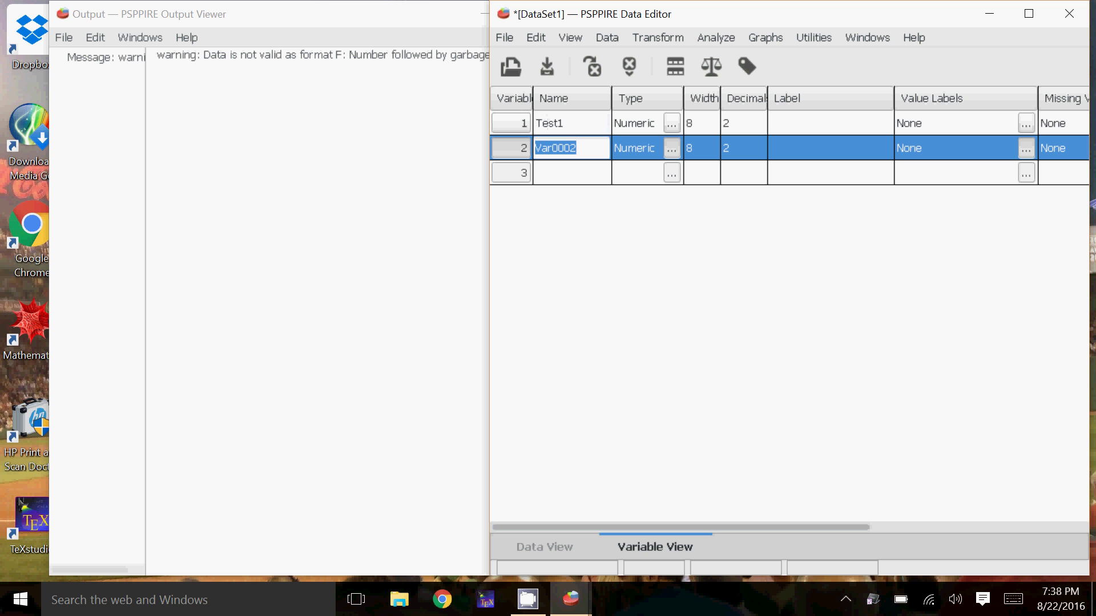
pyautogui.write('Test2')
pyautogui.press('Return')
pyautogui.press('Return')
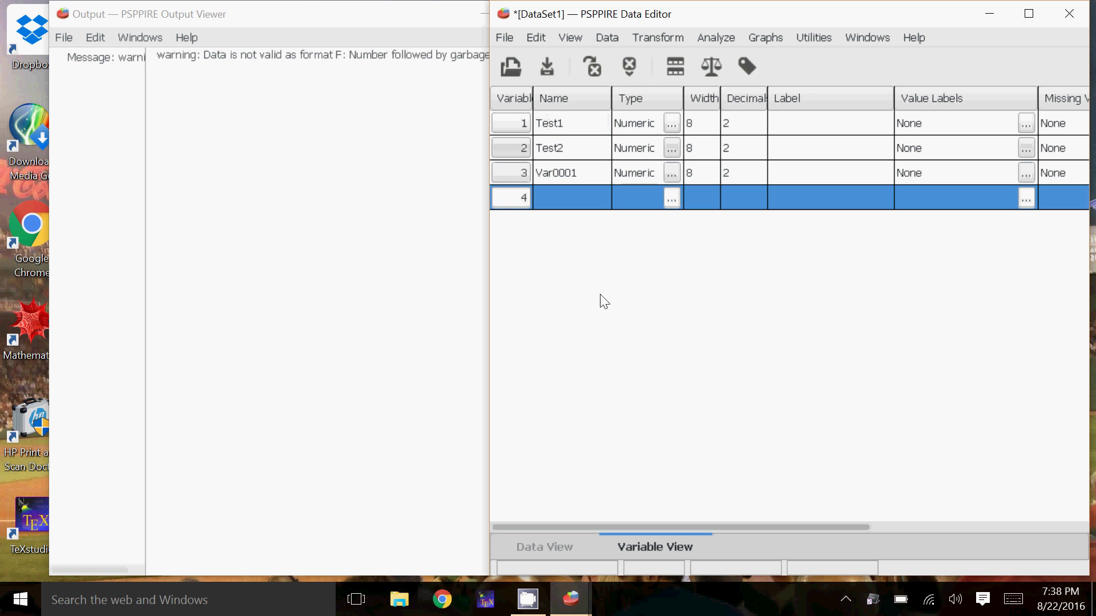
pyautogui.click(545, 548)
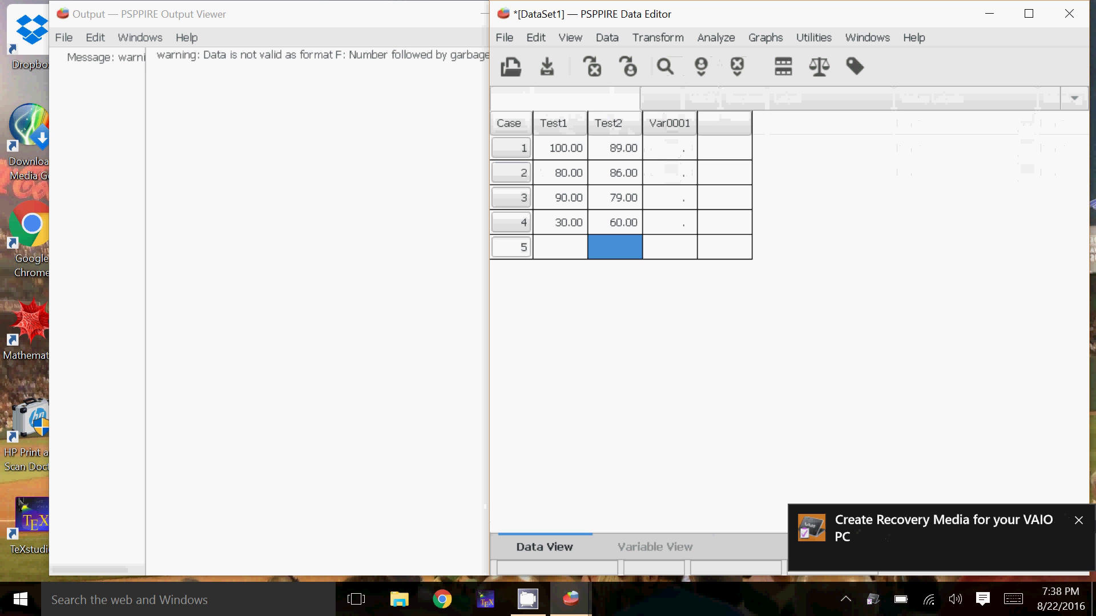
pyautogui.click(1079, 521)
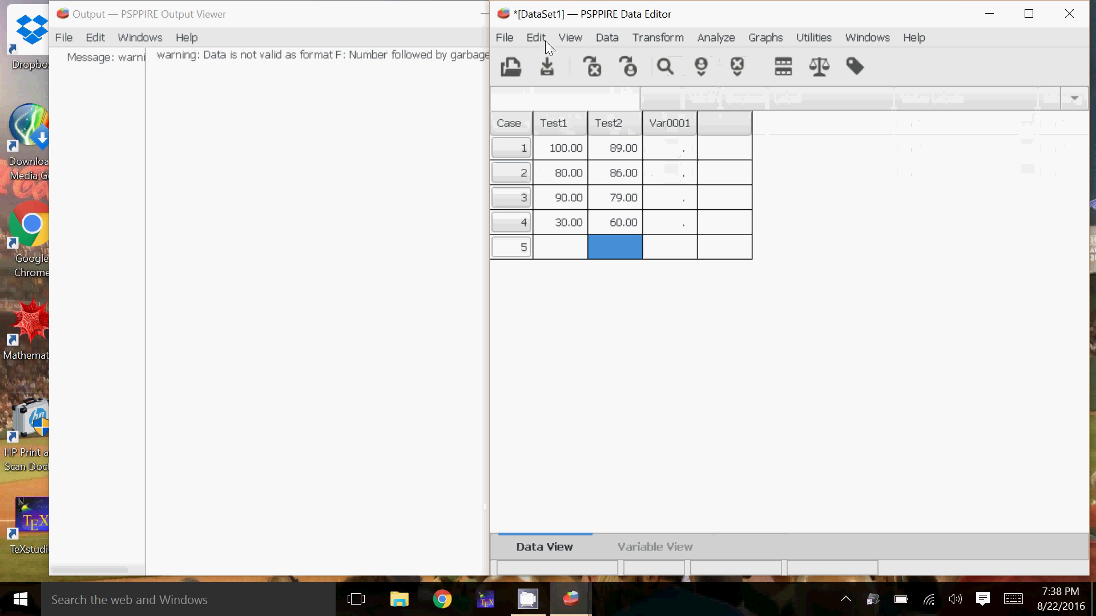
# Import hsb2.csv from Documents via File > Import Data, keeping all cases
pyautogui.click(508, 39)
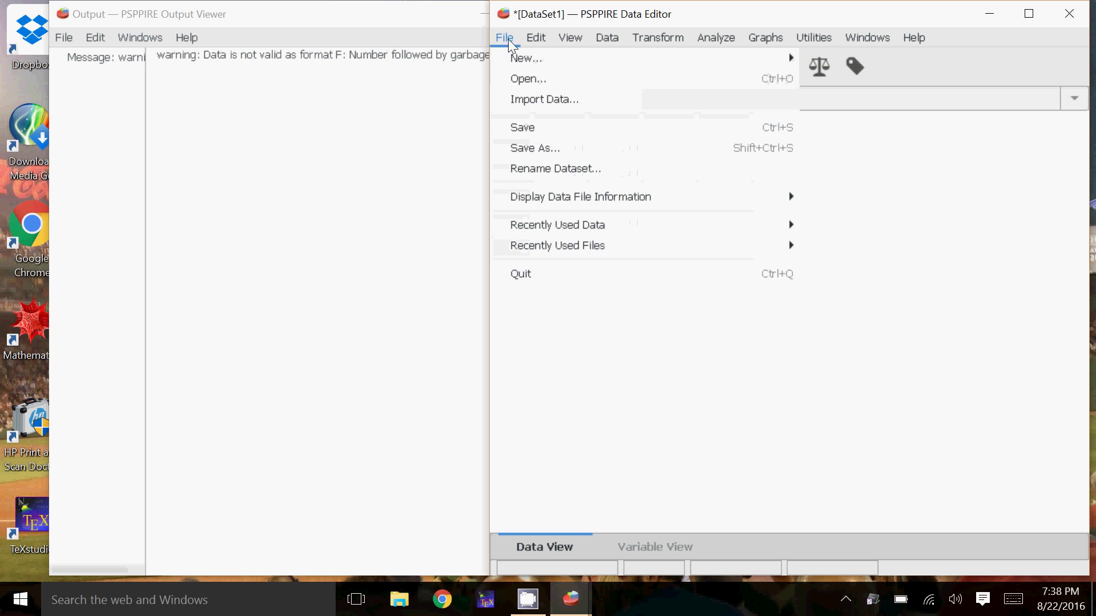
pyautogui.click(527, 100)
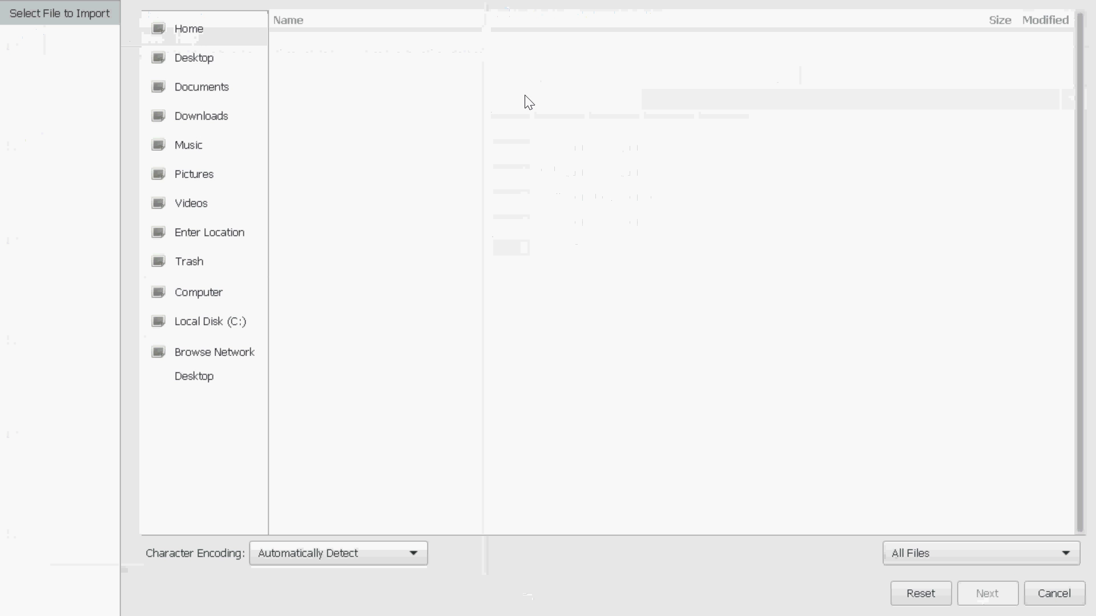
pyautogui.click(215, 89)
pyautogui.click(333, 114)
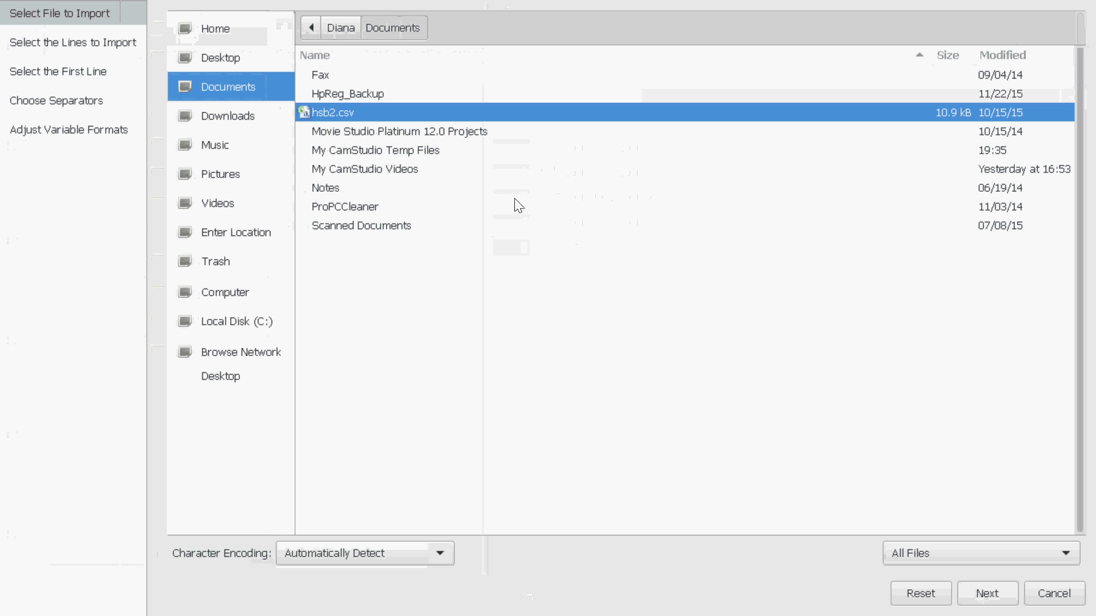
pyautogui.click(983, 594)
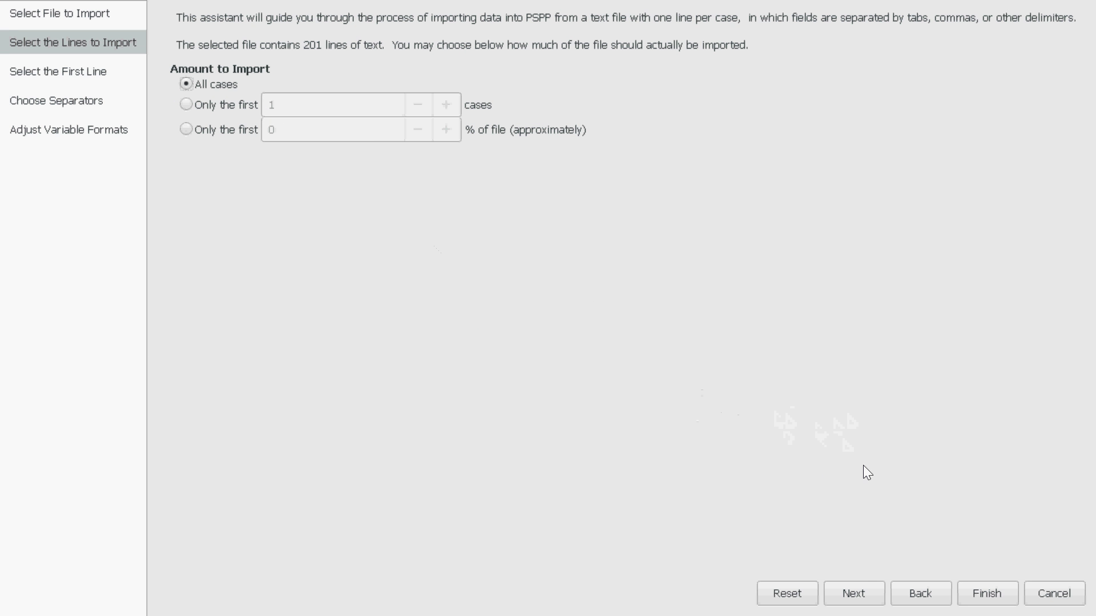
# Make line 1 the first data line, with the header line supplying variable names
pyautogui.click(858, 594)
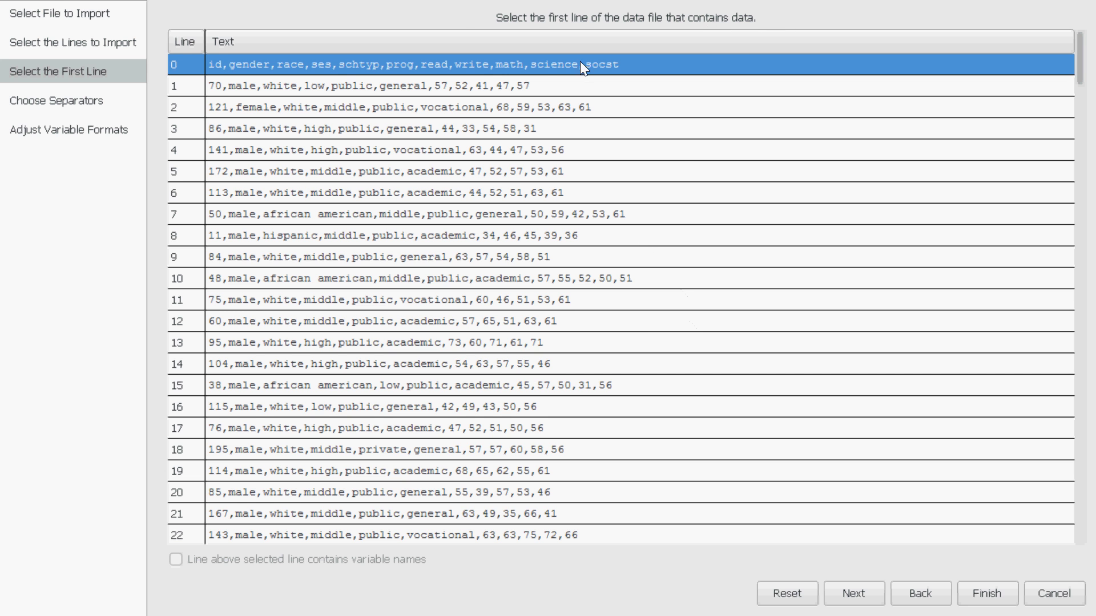
pyautogui.click(381, 88)
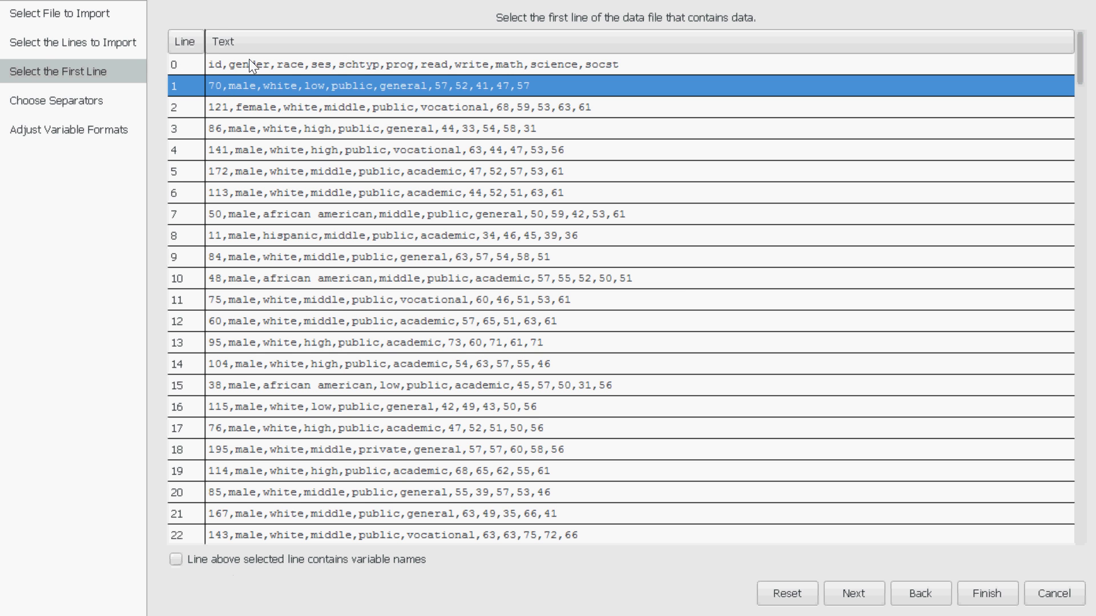
pyautogui.click(176, 560)
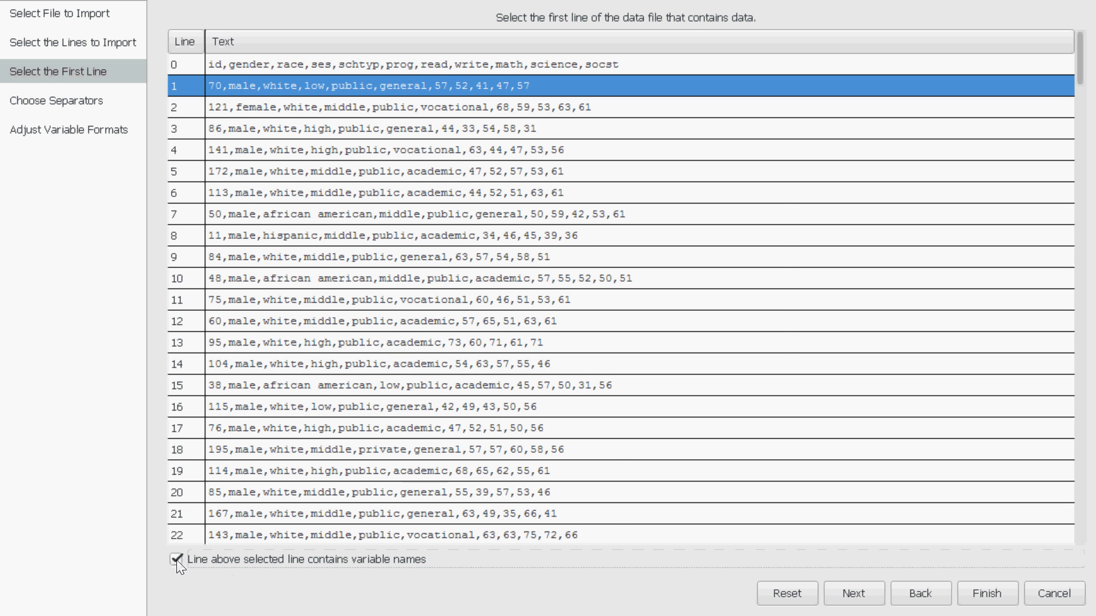
# Accept comma separators and the detected variable formats to finish importing hsb2.csv
pyautogui.click(857, 593)
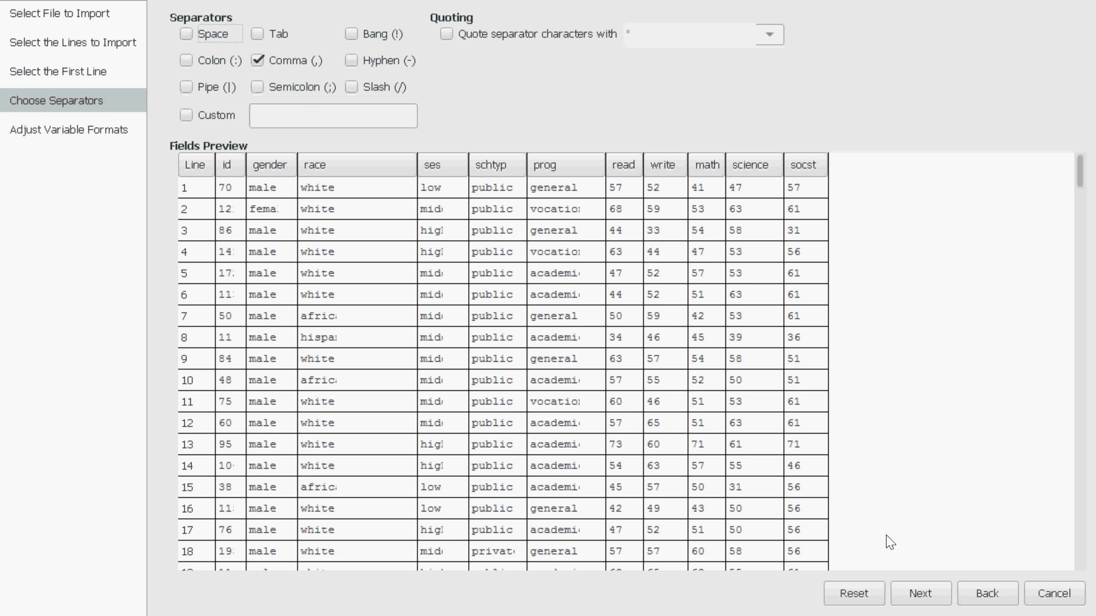
pyautogui.click(916, 596)
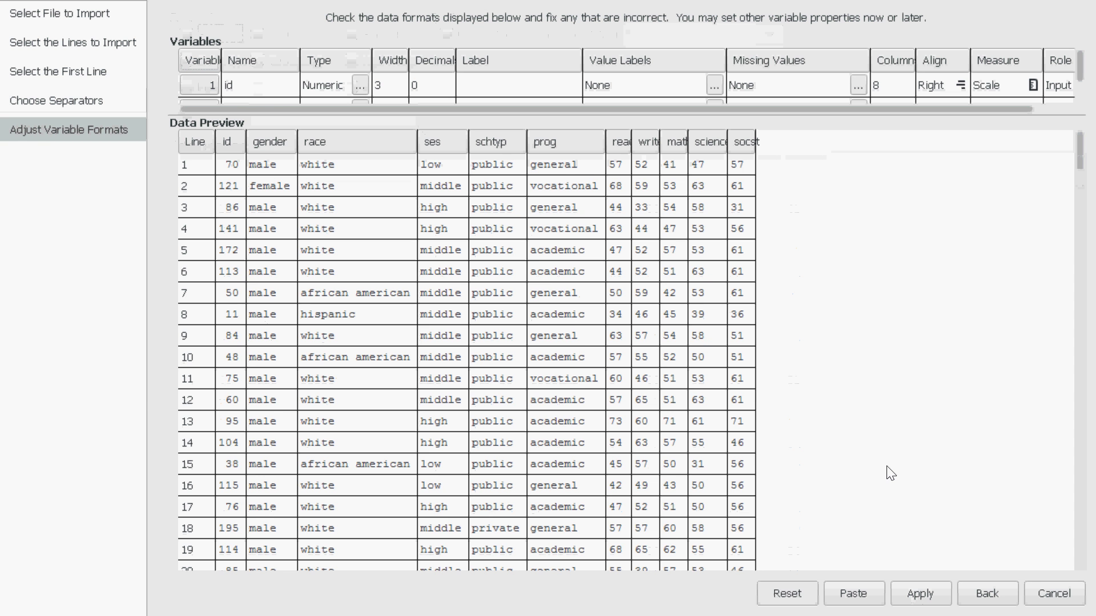
pyautogui.click(928, 599)
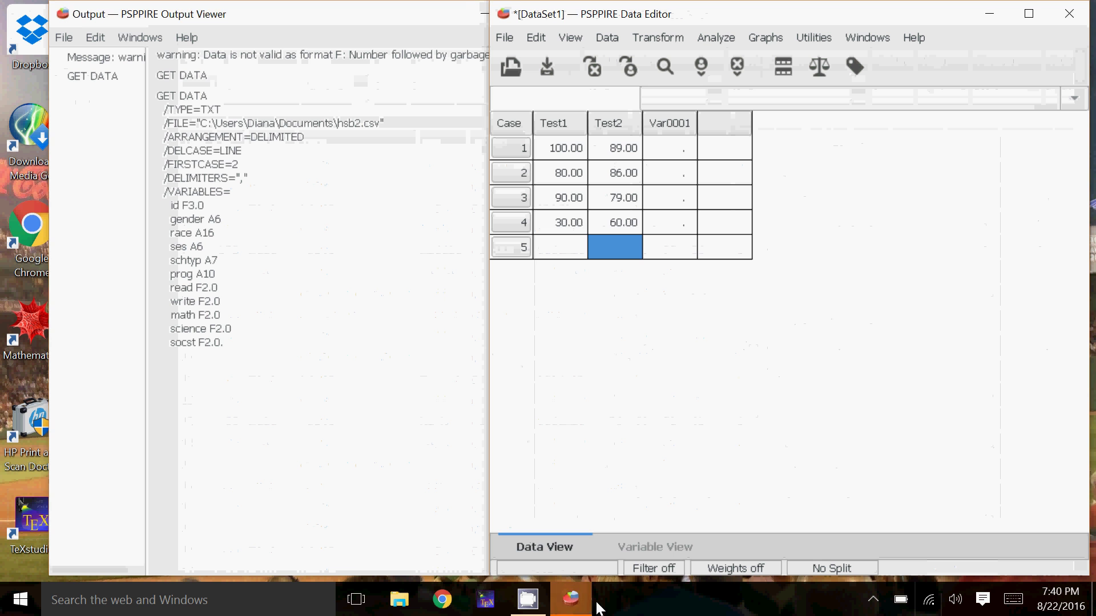
# Bring the hsb2.csv Data Editor to the front, with the Output Viewer shifted slightly left
pyautogui.moveTo(598, 607)
pyautogui.click(651, 542)
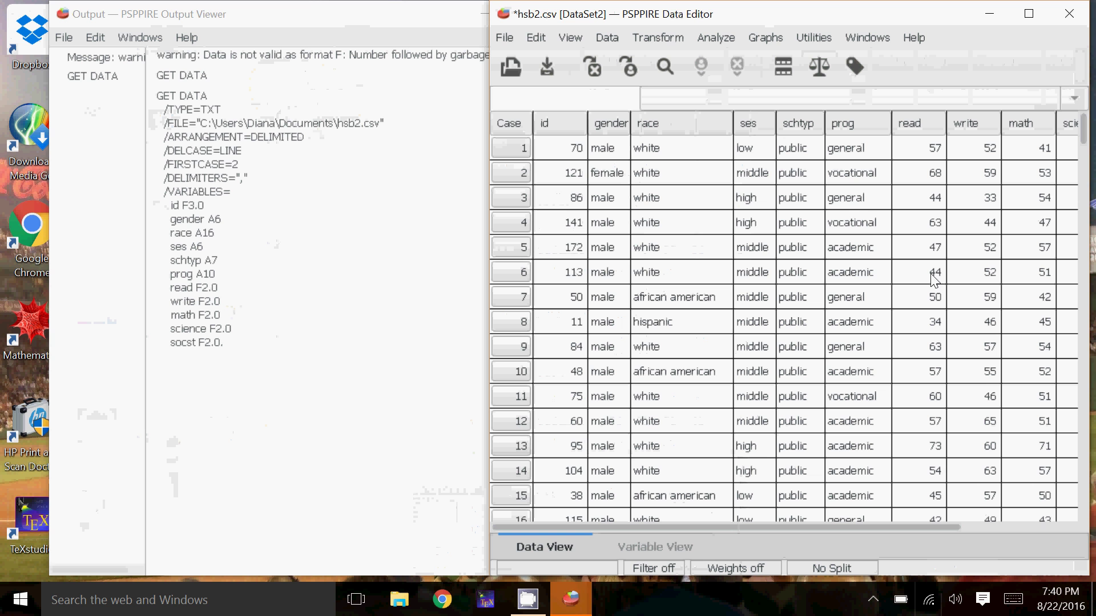
pyautogui.click(447, 248)
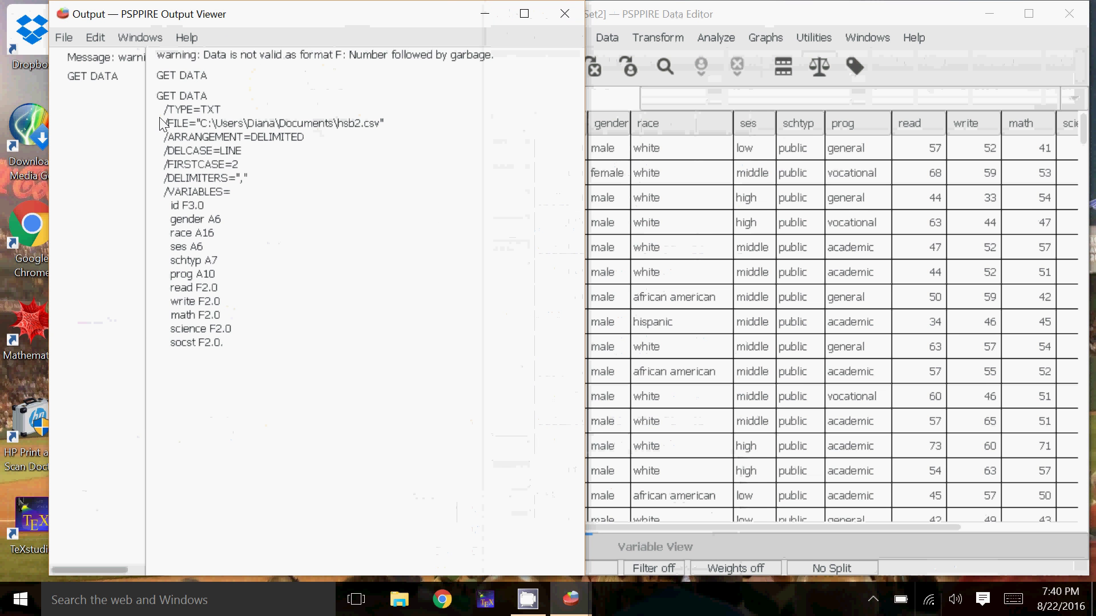
pyautogui.moveTo(364, 15); pyautogui.dragTo(328, 22)
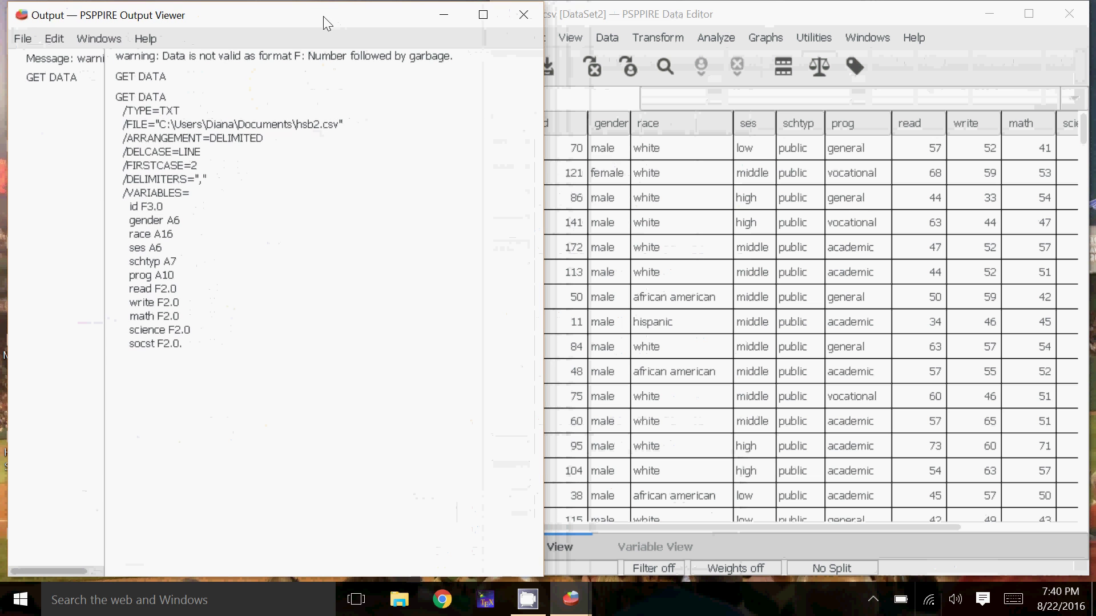
pyautogui.click(728, 23)
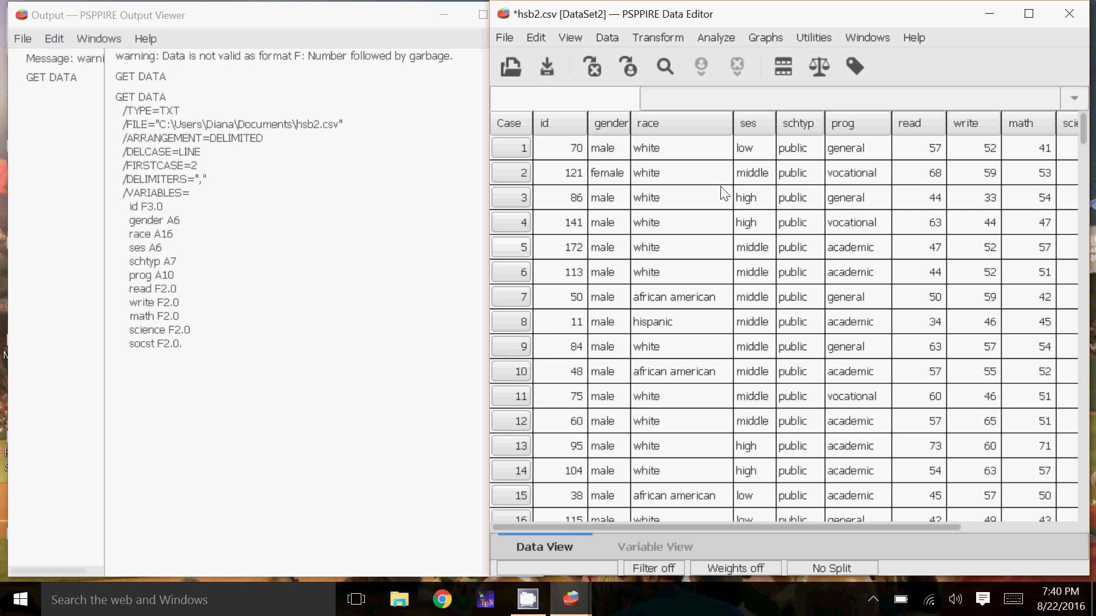
# Open Descriptive Statistics > Frequencies and add race and math to Variable(s)
pyautogui.click(720, 35)
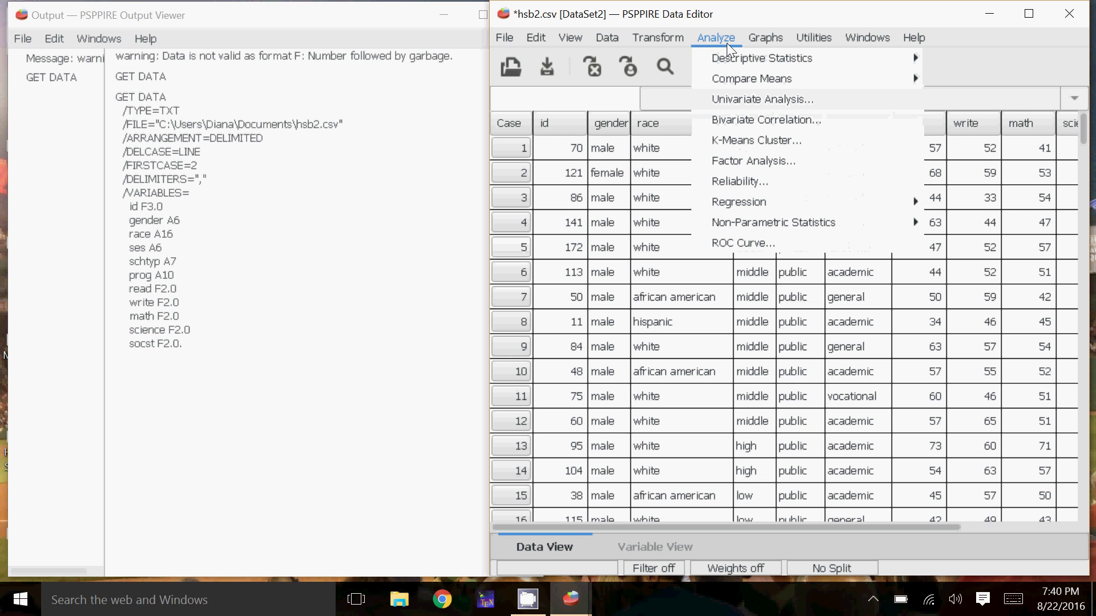
pyautogui.moveTo(828, 69)
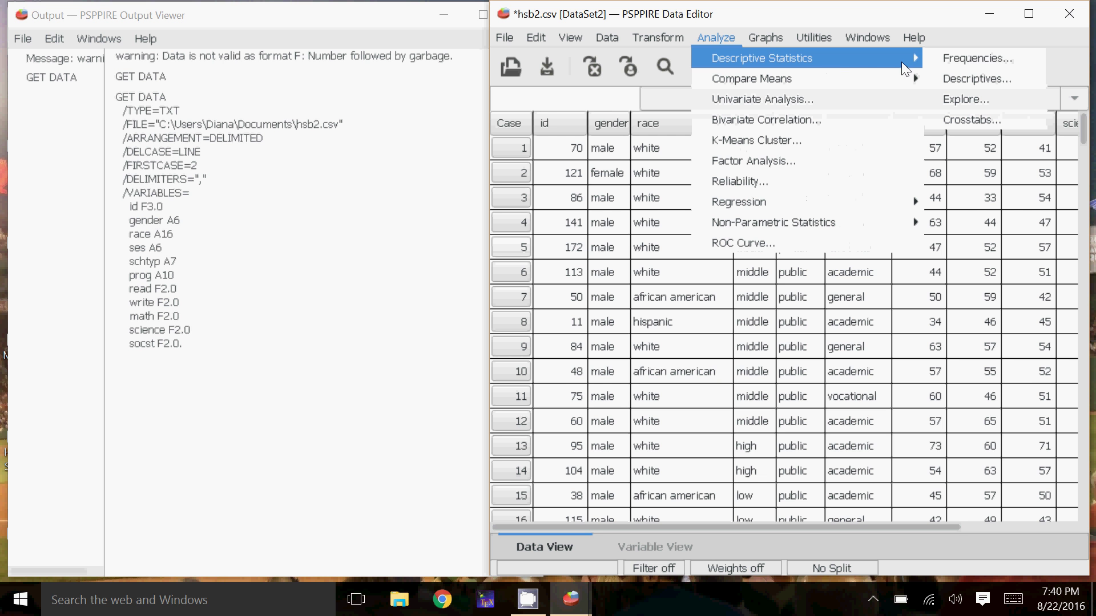
pyautogui.click(978, 59)
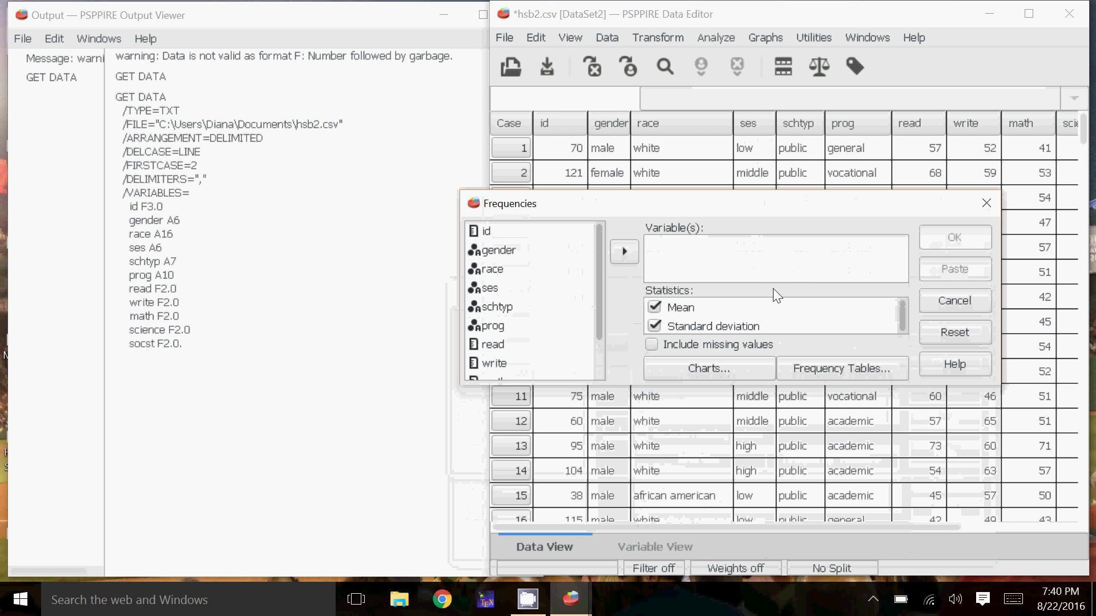
pyautogui.click(501, 272)
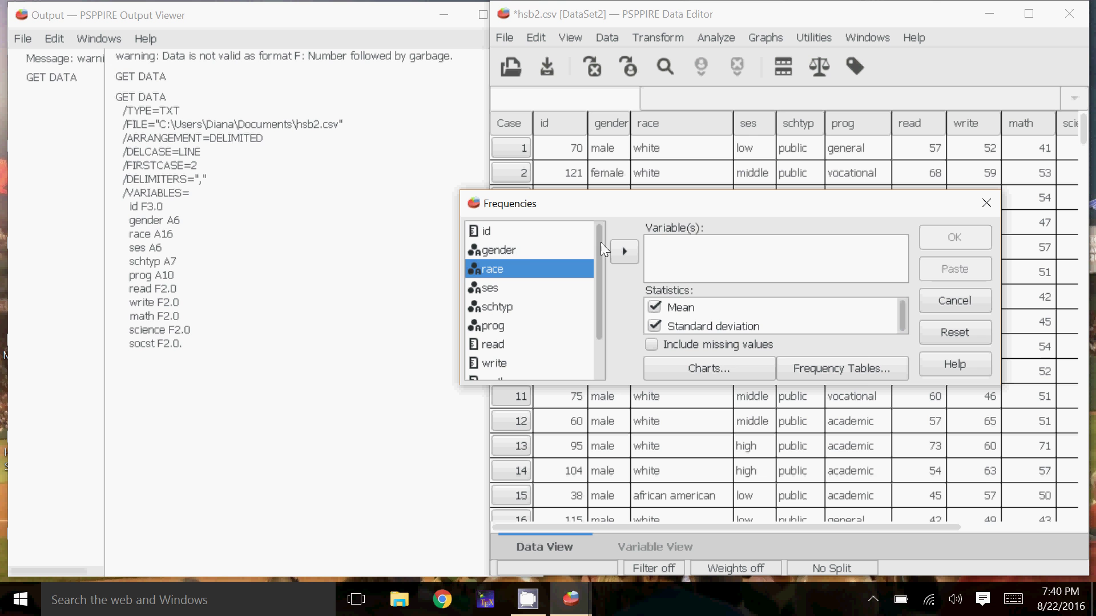
pyautogui.click(626, 250)
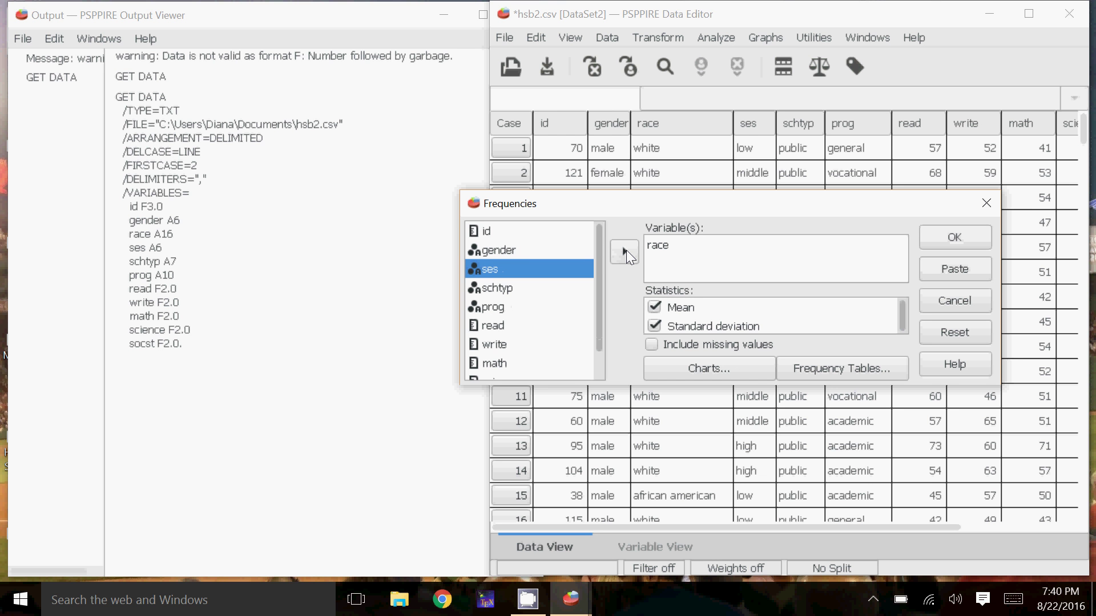
pyautogui.click(520, 364)
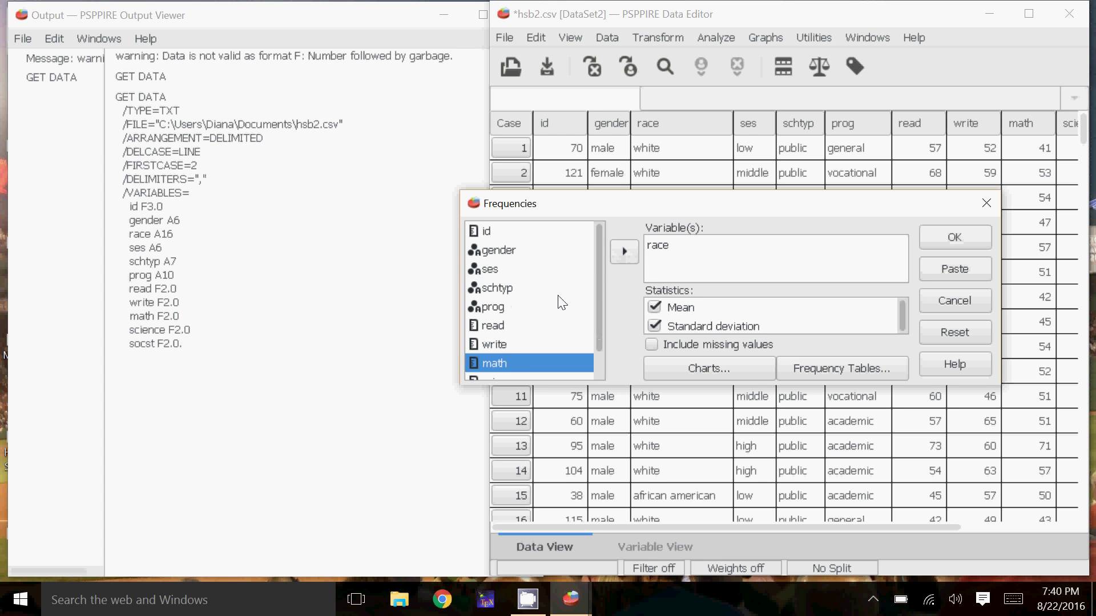
pyautogui.click(616, 258)
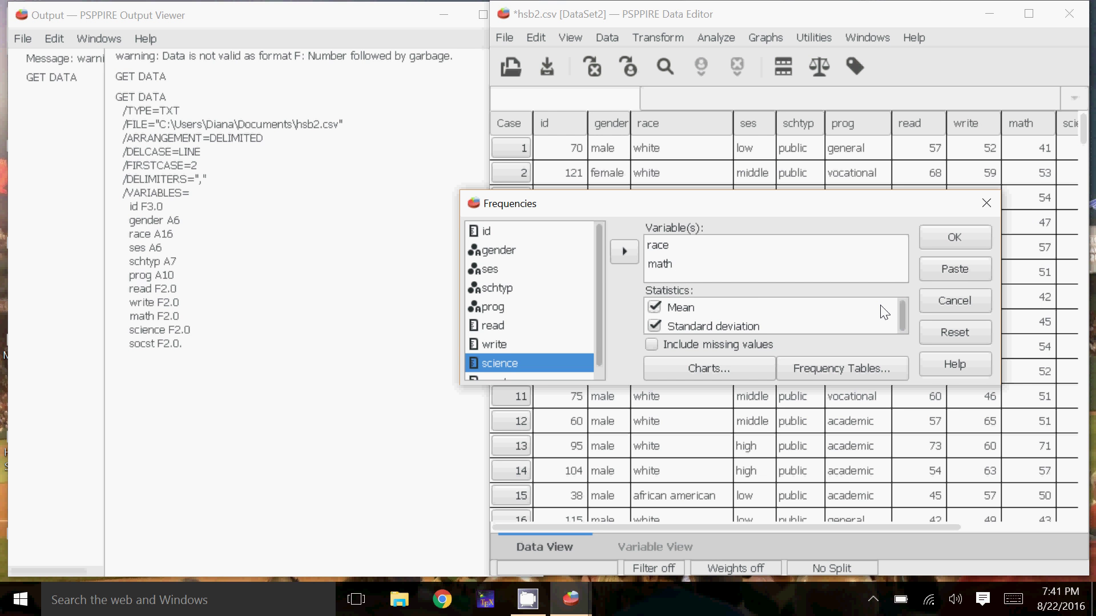
pyautogui.click(712, 310)
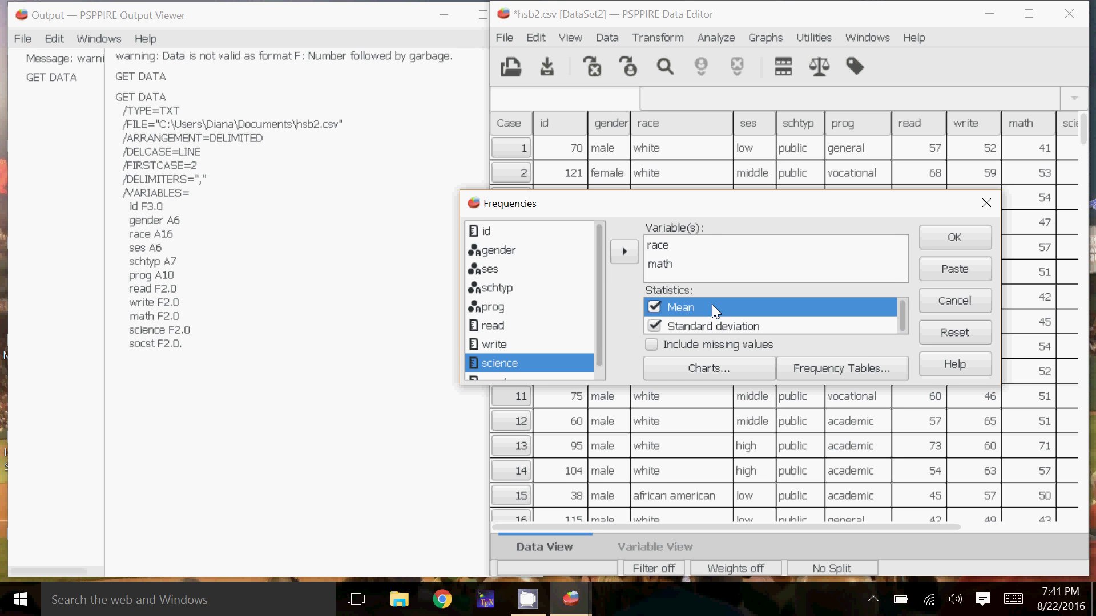
pyautogui.press('Down')
pyautogui.press('Down')
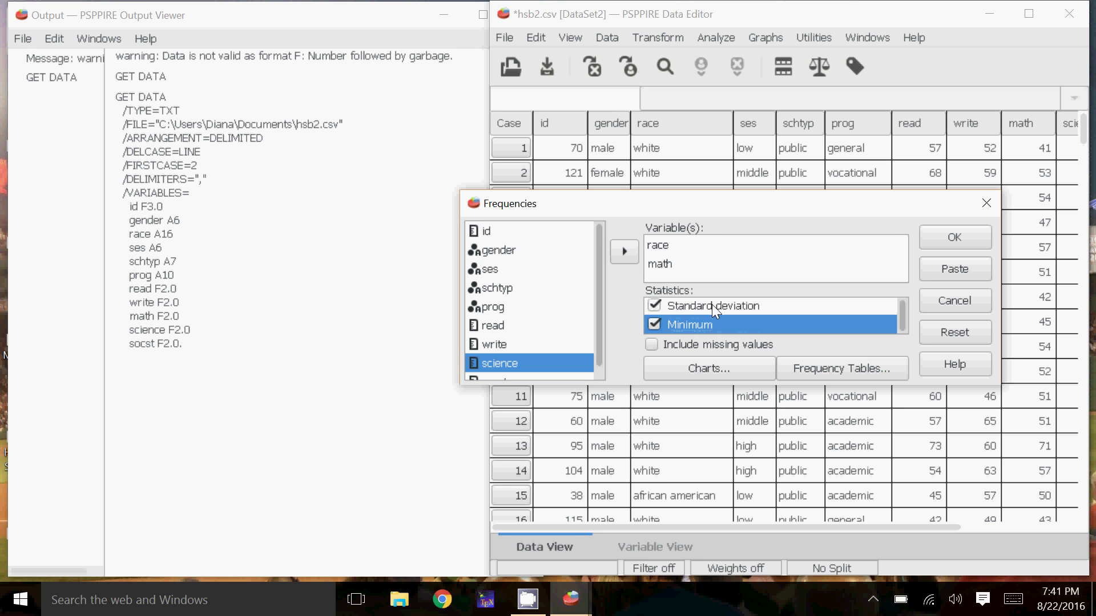
pyautogui.press('Down')
pyautogui.press('Down')
pyautogui.press('Down')
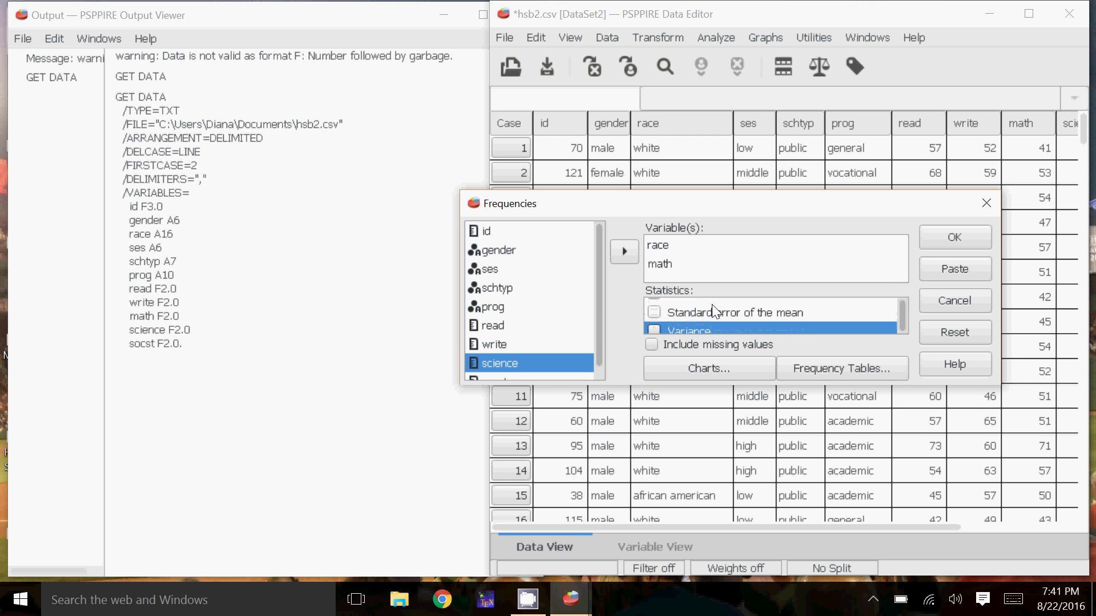
pyautogui.press('Down')
pyautogui.press('Down')
pyautogui.press('Down')
pyautogui.press('Down')
pyautogui.press('Down')
pyautogui.press('Down')
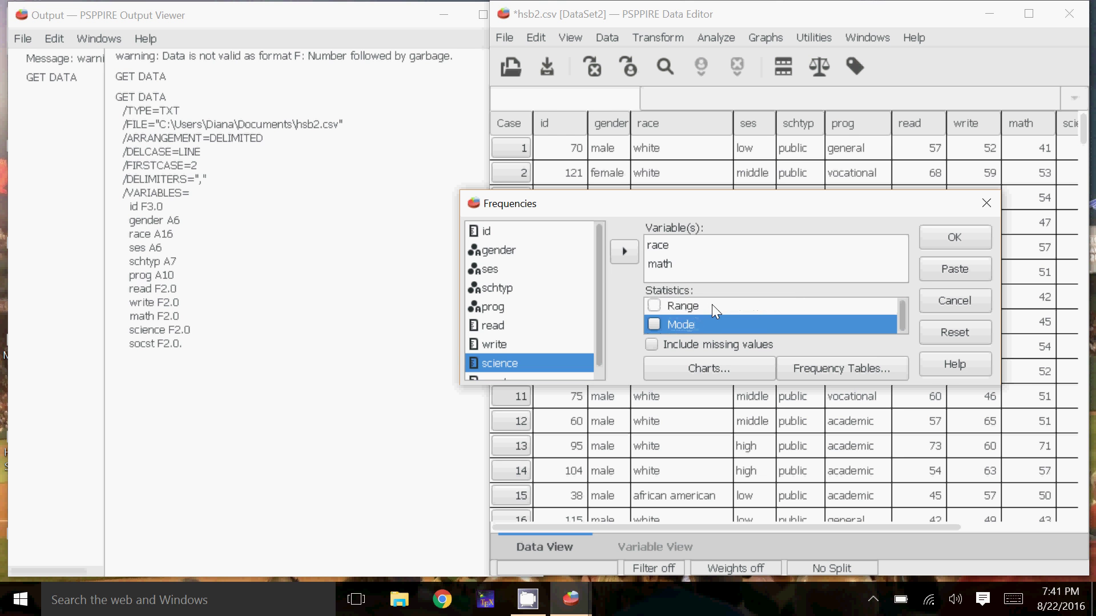
pyautogui.press('Down')
# Tick Draw histograms in the Frequencies chart options
pyautogui.click(700, 368)
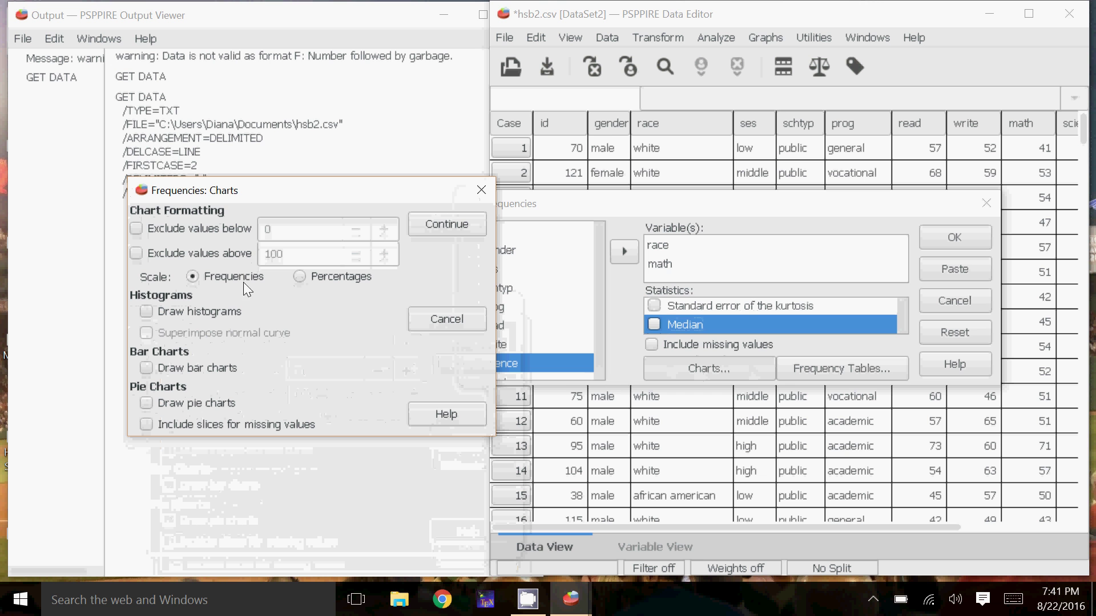
pyautogui.click(147, 313)
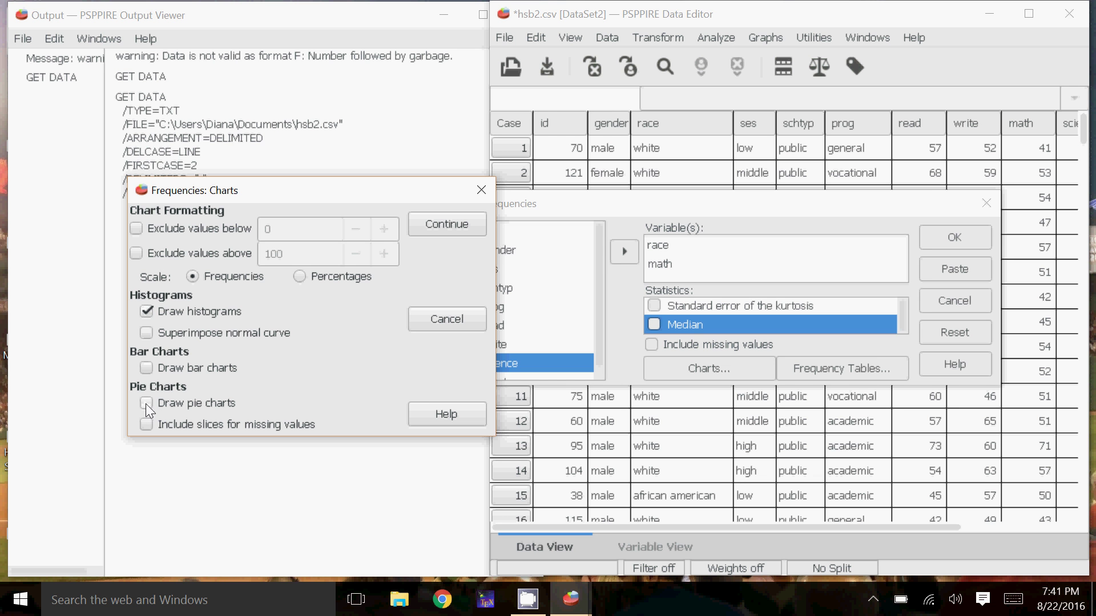
# Accept the chart choices, then limit frequency tables to variables with at most 20 values, ordered by descending frequency
pyautogui.click(429, 225)
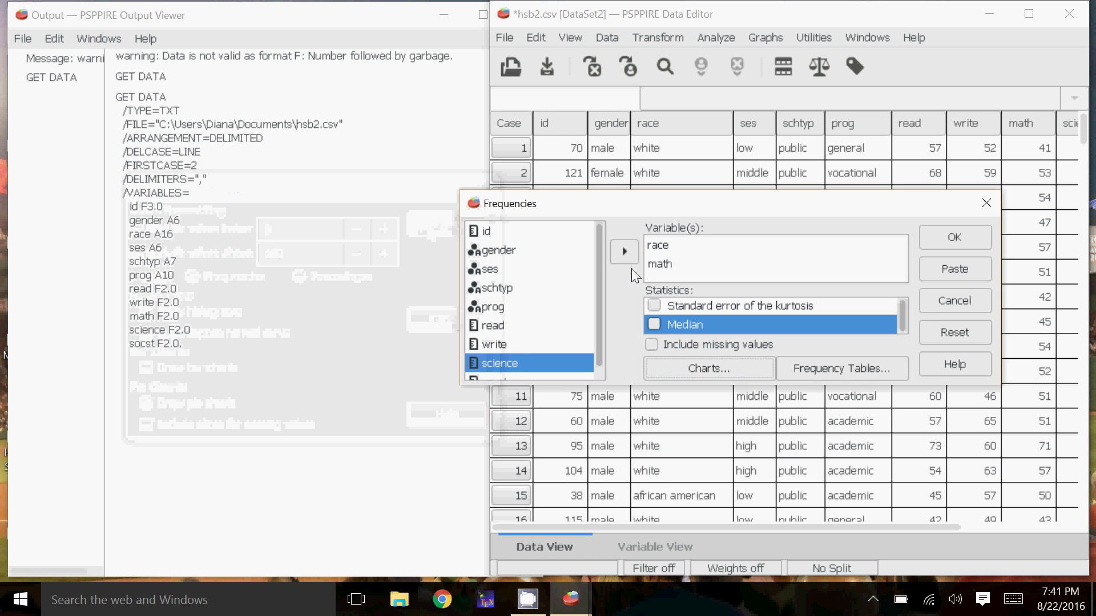
pyautogui.click(827, 370)
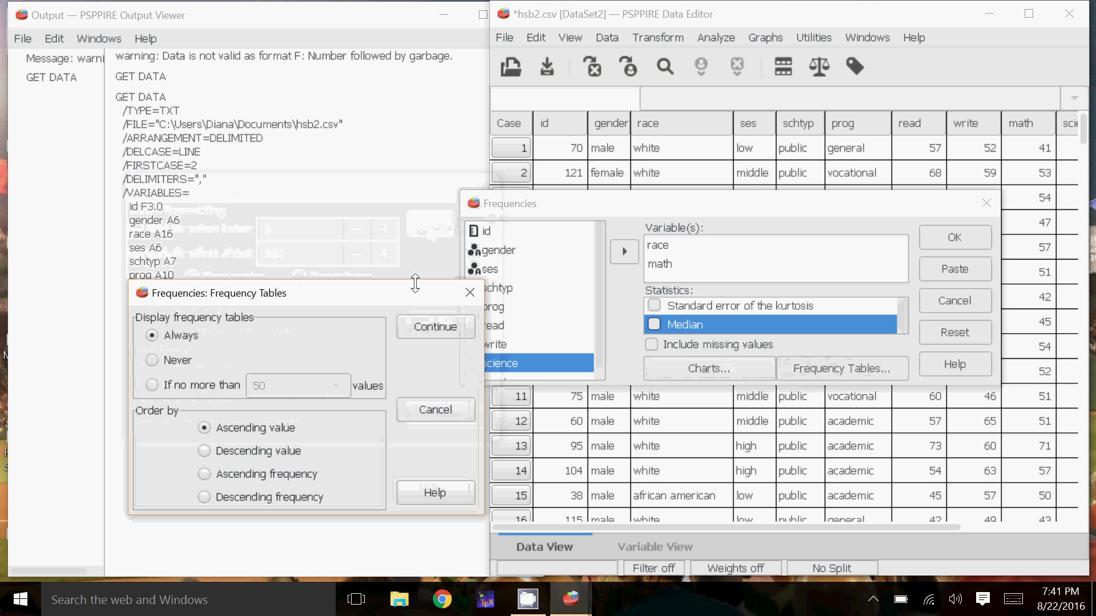
pyautogui.moveTo(388, 308); pyautogui.dragTo(388, 197)
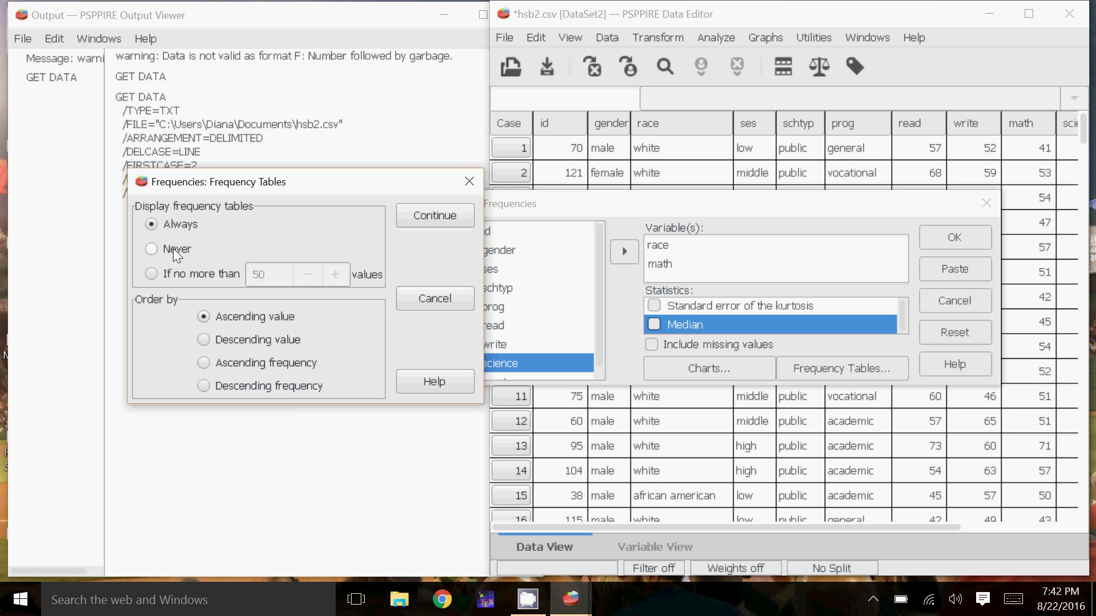
pyautogui.click(152, 273)
pyautogui.click(320, 214)
pyautogui.click(219, 274)
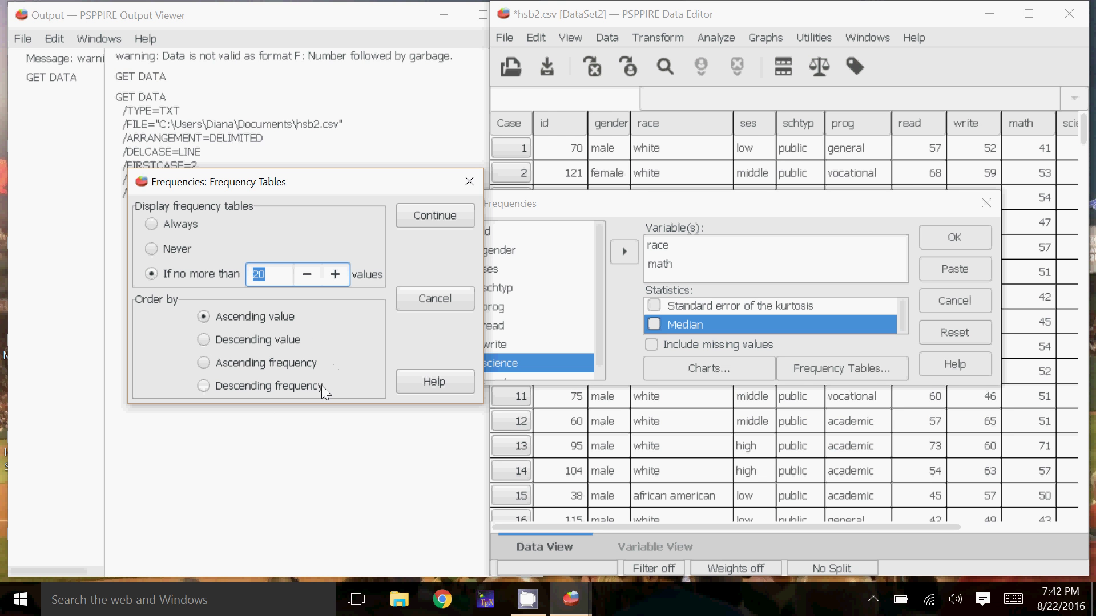
pyautogui.click(203, 387)
pyautogui.click(433, 217)
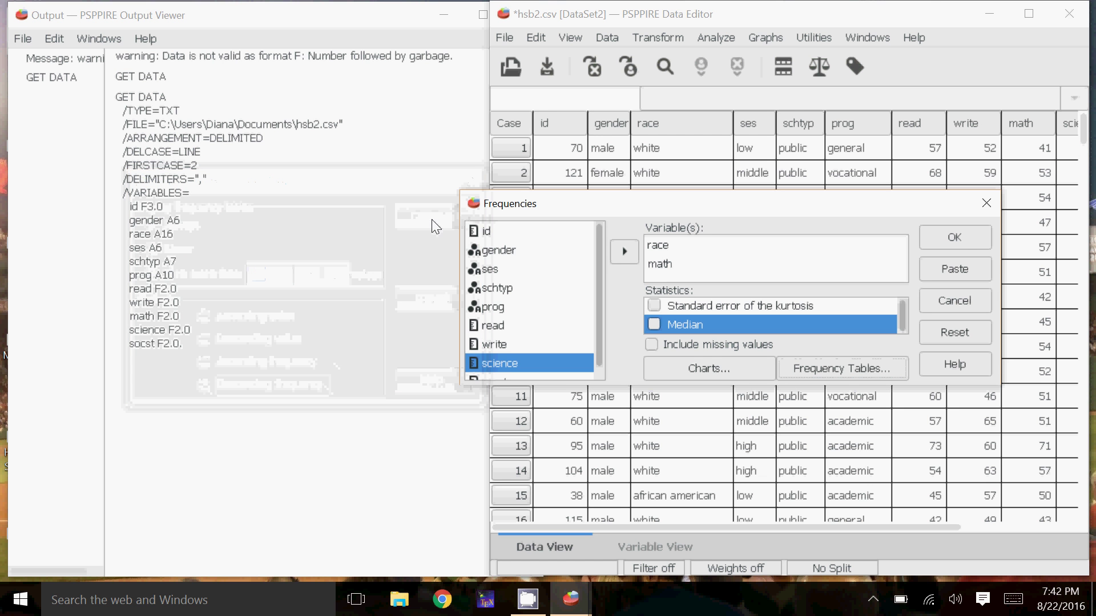
# Run Frequencies and view the race table, led by white at 145, and the race pie chart
pyautogui.click(962, 237)
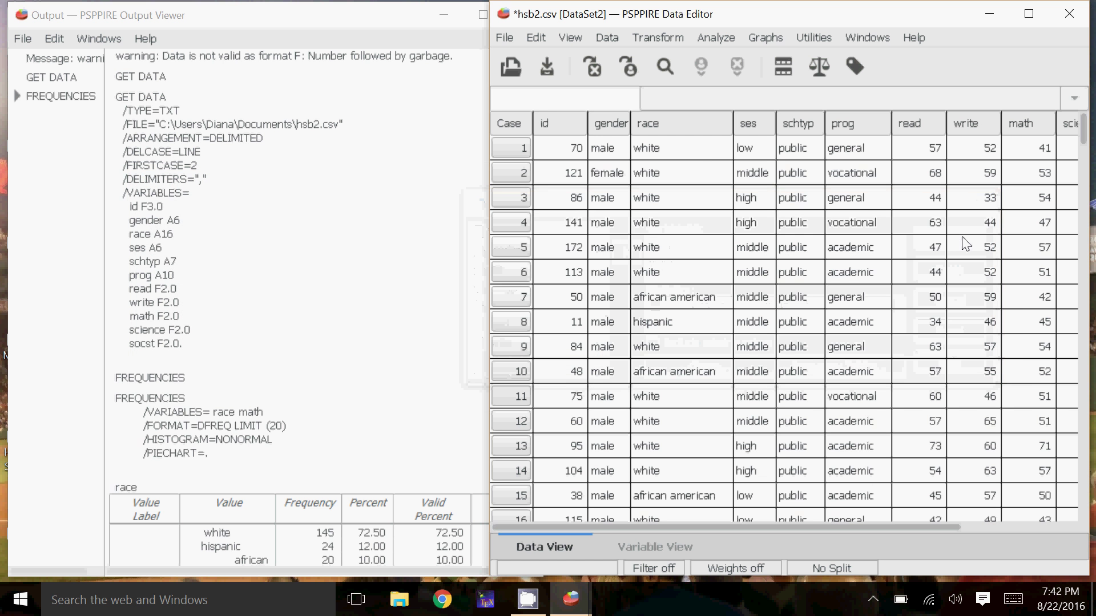
pyautogui.click(315, 237)
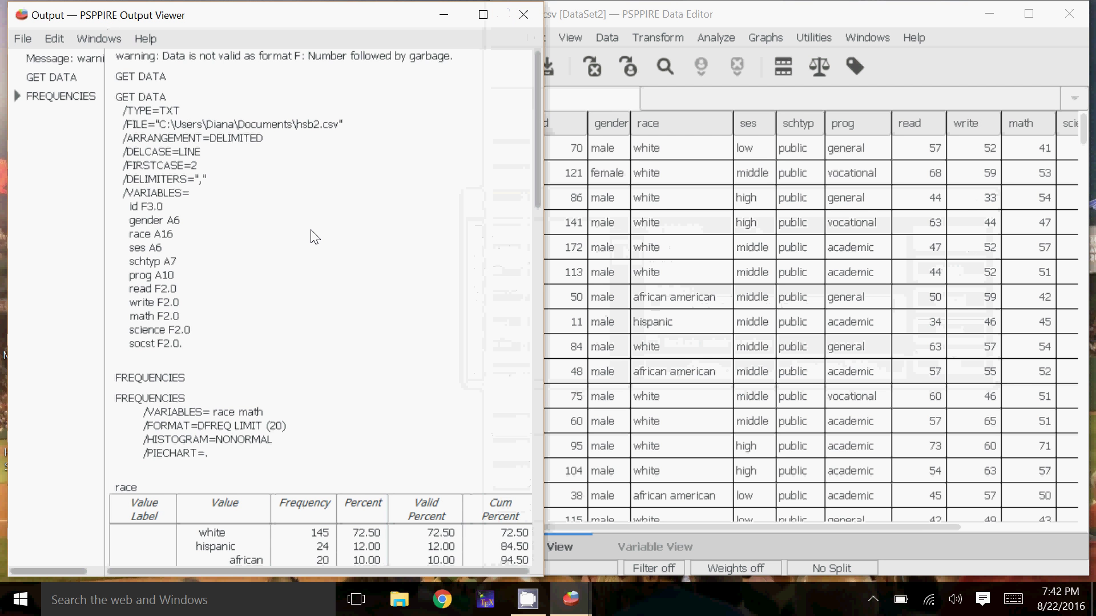
pyautogui.scroll(-5, 315, 237)
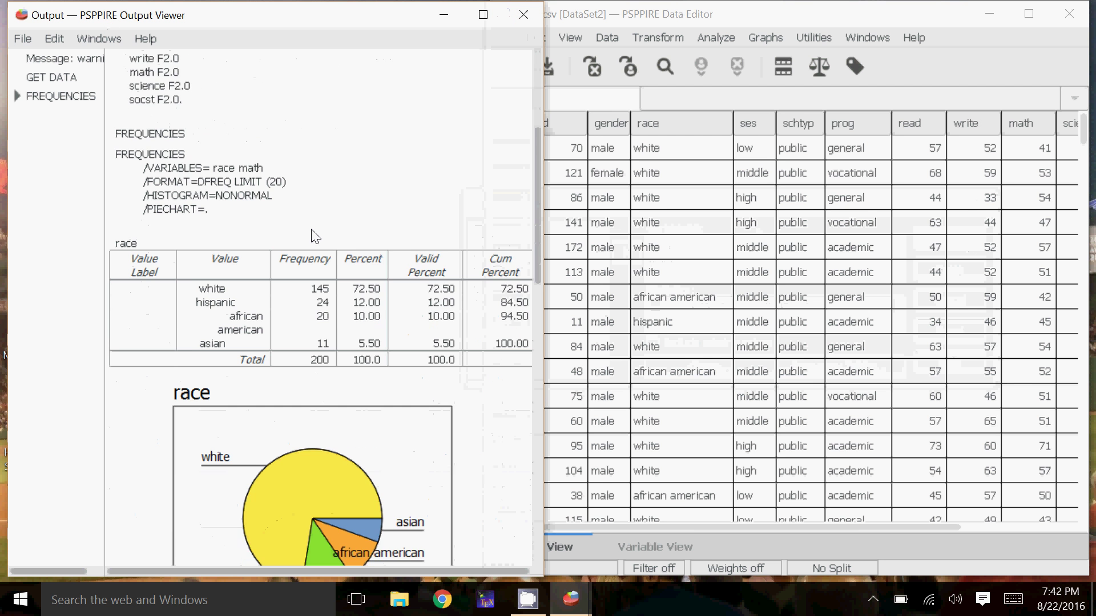
pyautogui.scroll(-1, 314, 236)
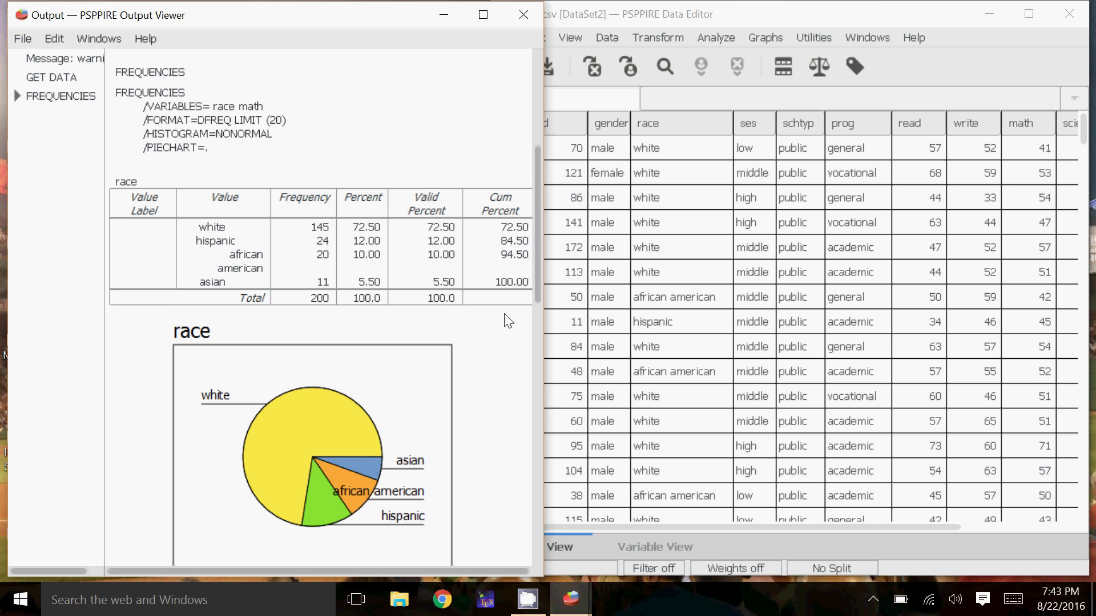
pyautogui.scroll(-3, 507, 321)
pyautogui.scroll(-3, 504, 315)
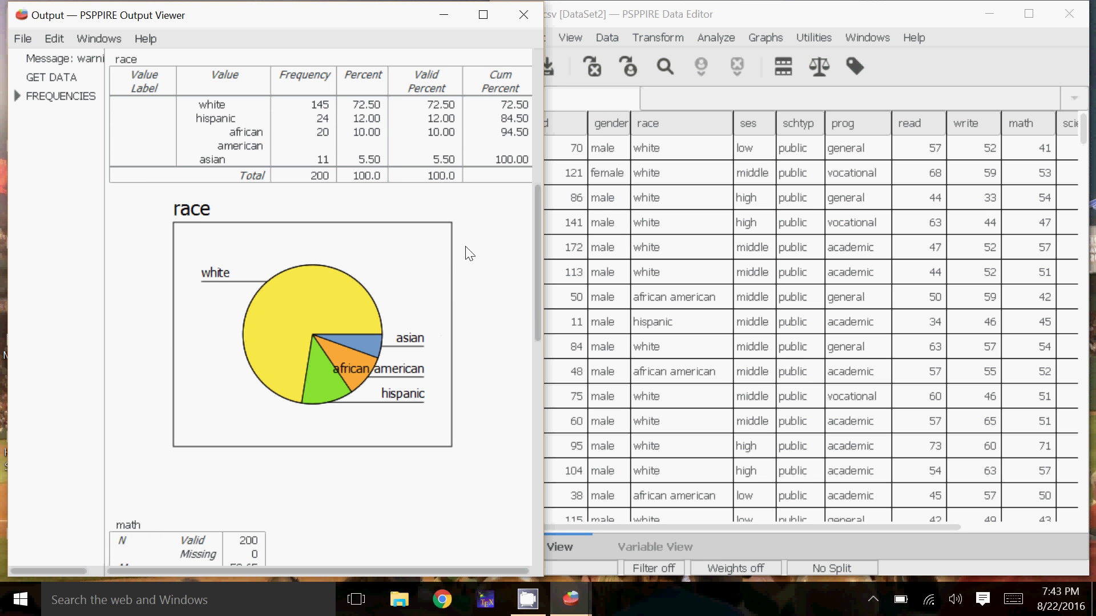
# Scroll the output to the math statistics (mean 52.65, std dev 9.37), histogram and pie chart
pyautogui.scroll(-3, 468, 253)
pyautogui.scroll(-6, 470, 253)
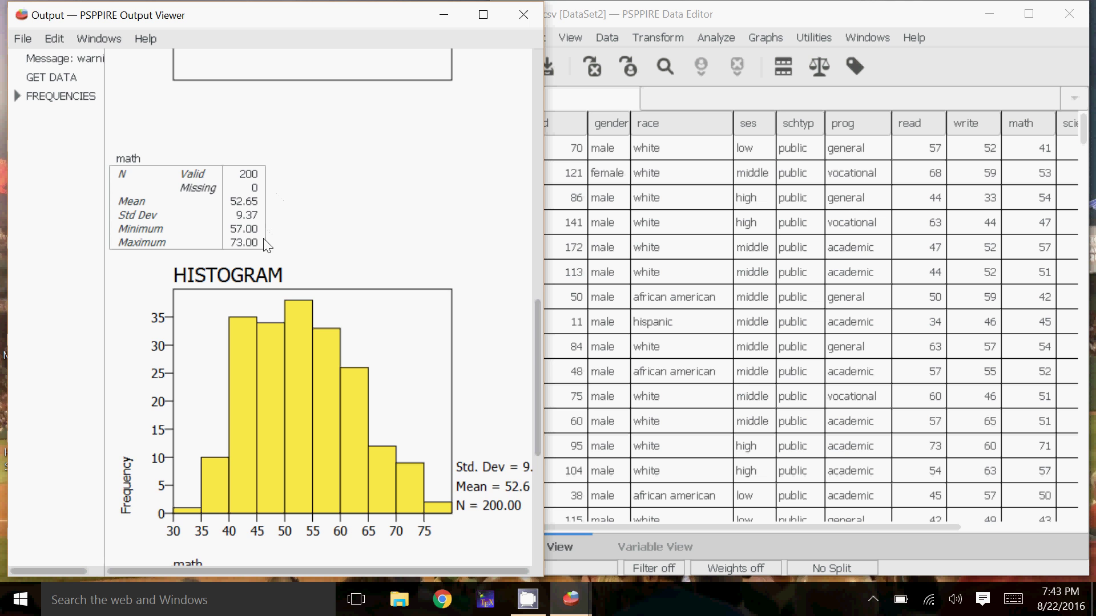
pyautogui.scroll(-1, 426, 238)
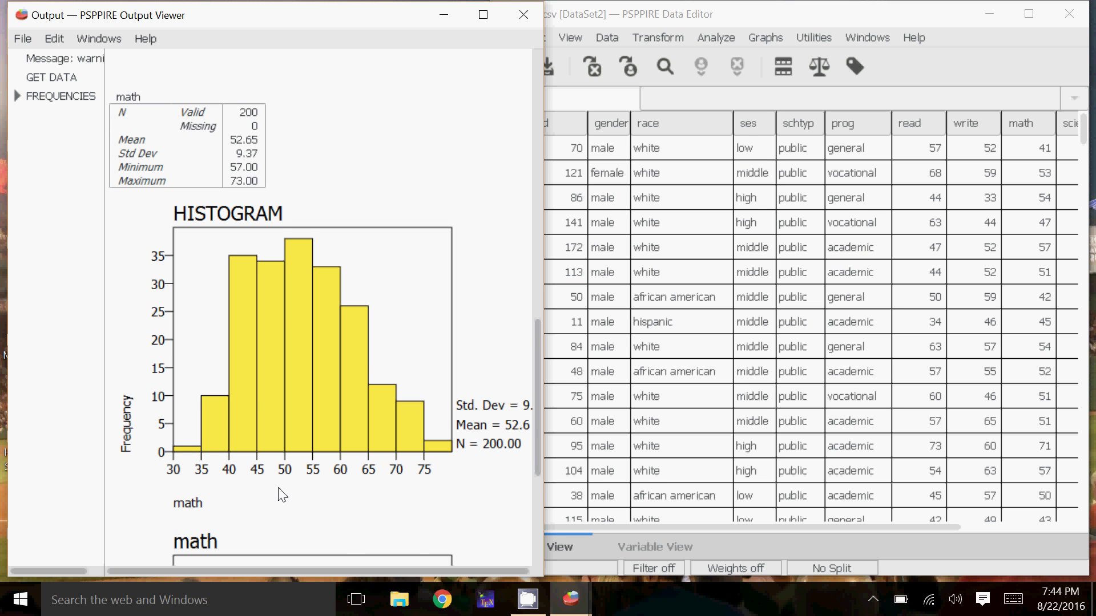
pyautogui.scroll(-2, 482, 388)
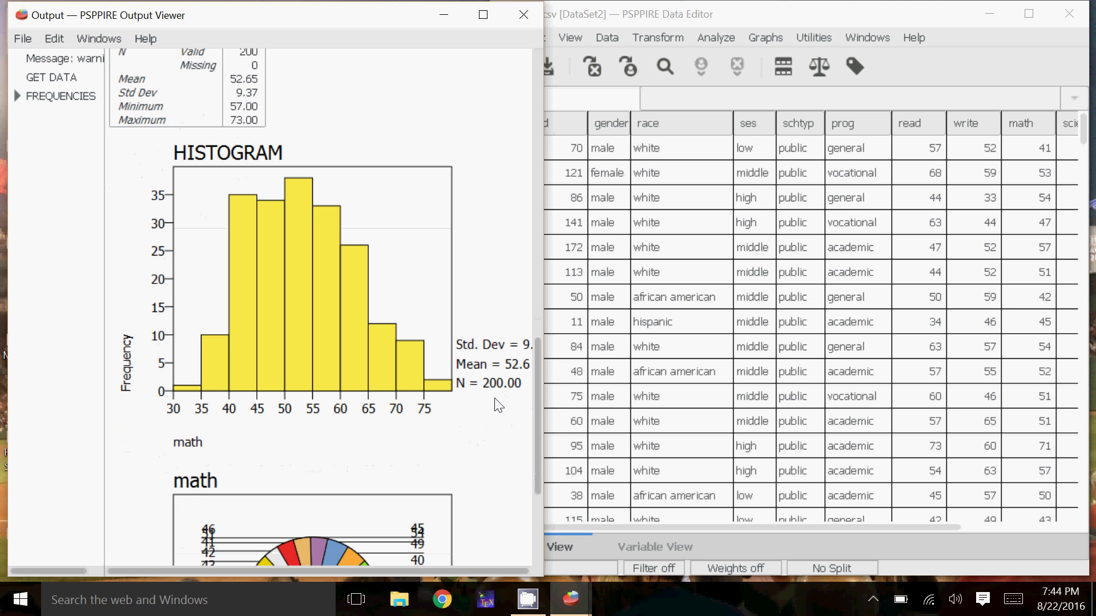
pyautogui.scroll(-5, 439, 336)
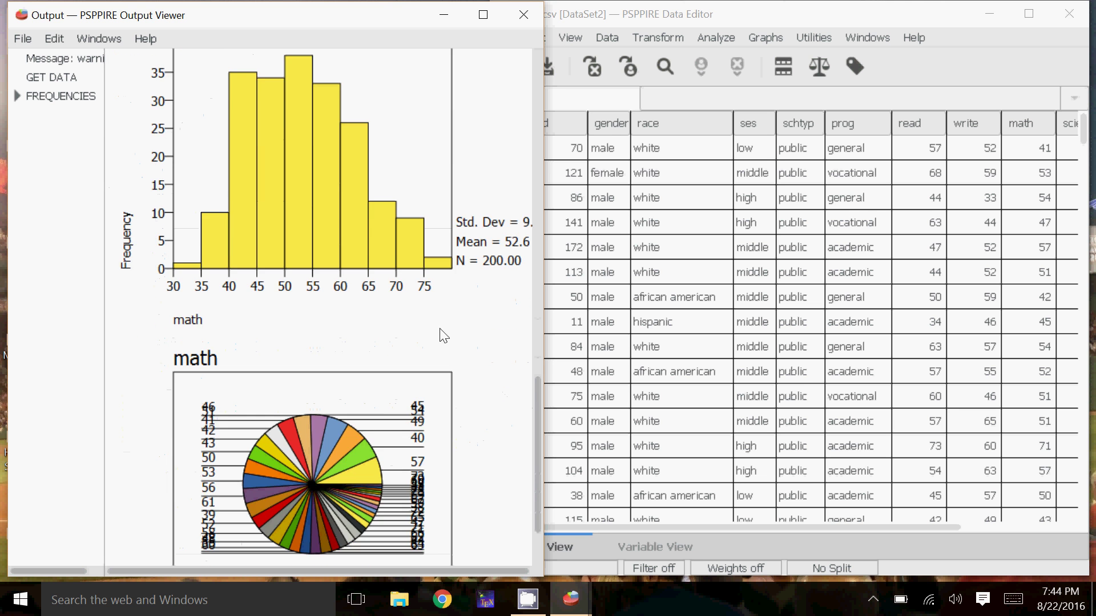